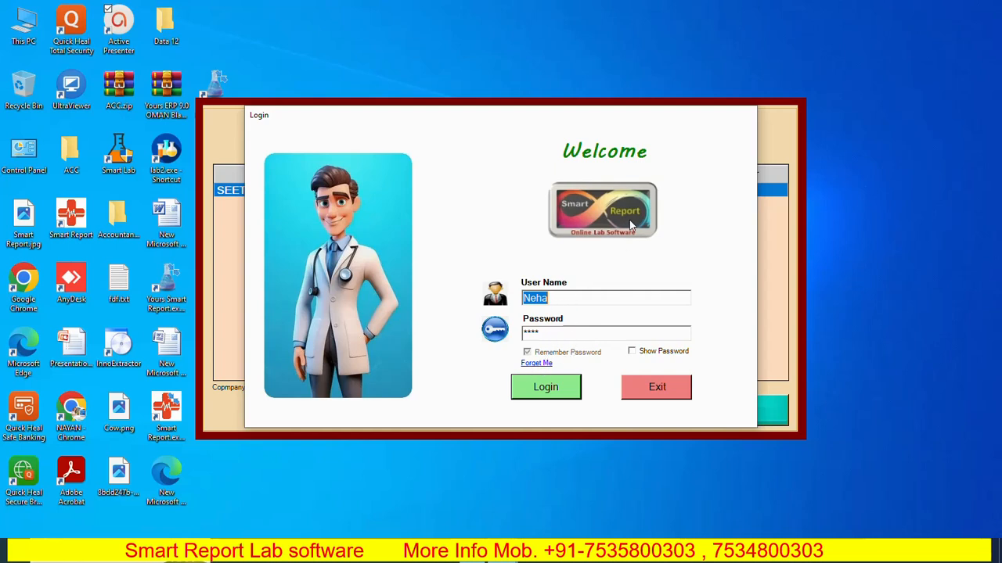
- Log in to Smart Report and try loading onlinelab.in in Chrome's first profile
{"action": "left_click", "coordinate": [547, 388]}
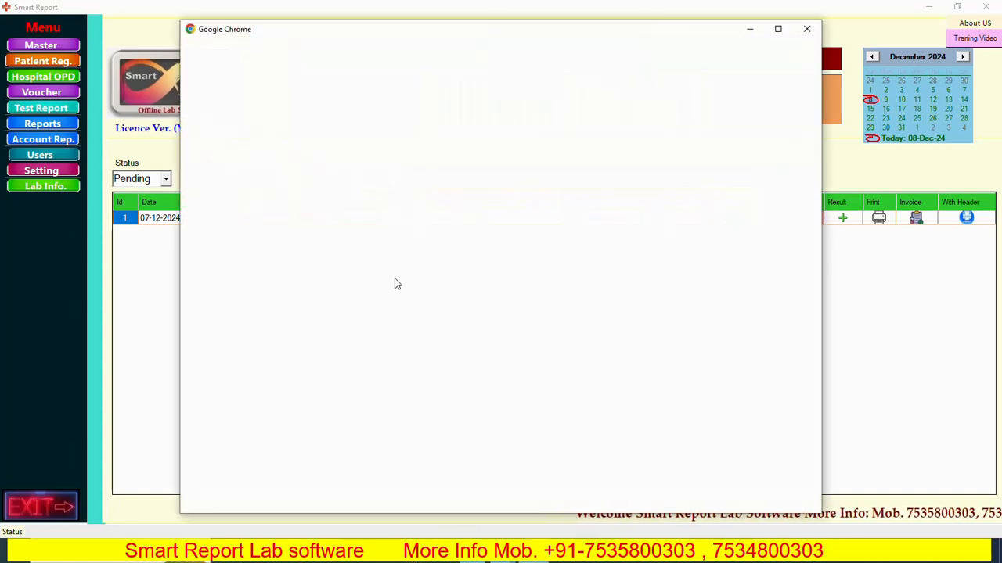
{"action": "left_click", "coordinate": [331, 313]}
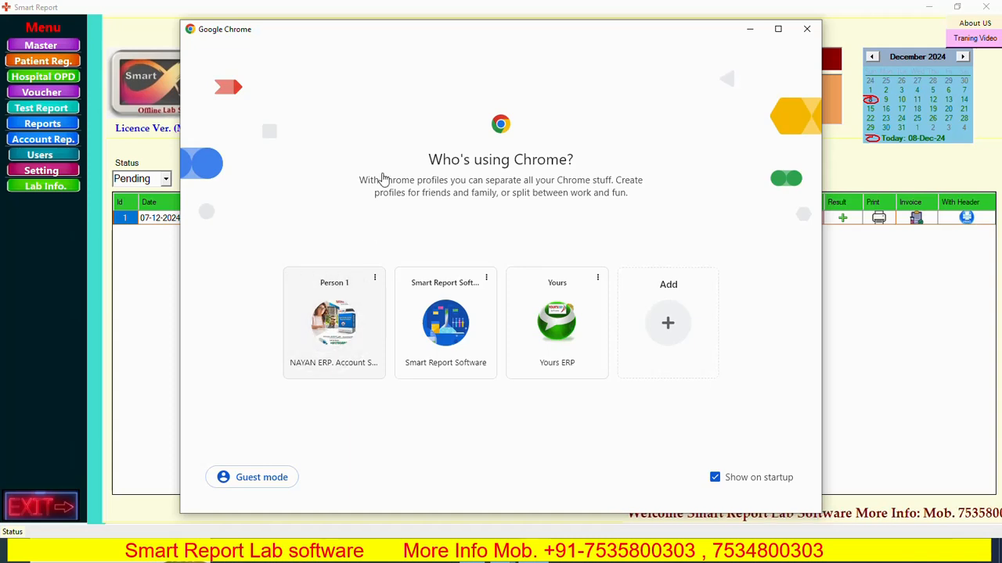
{"action": "left_click", "coordinate": [295, 40]}
{"action": "type", "text": "onlinelab.in"}
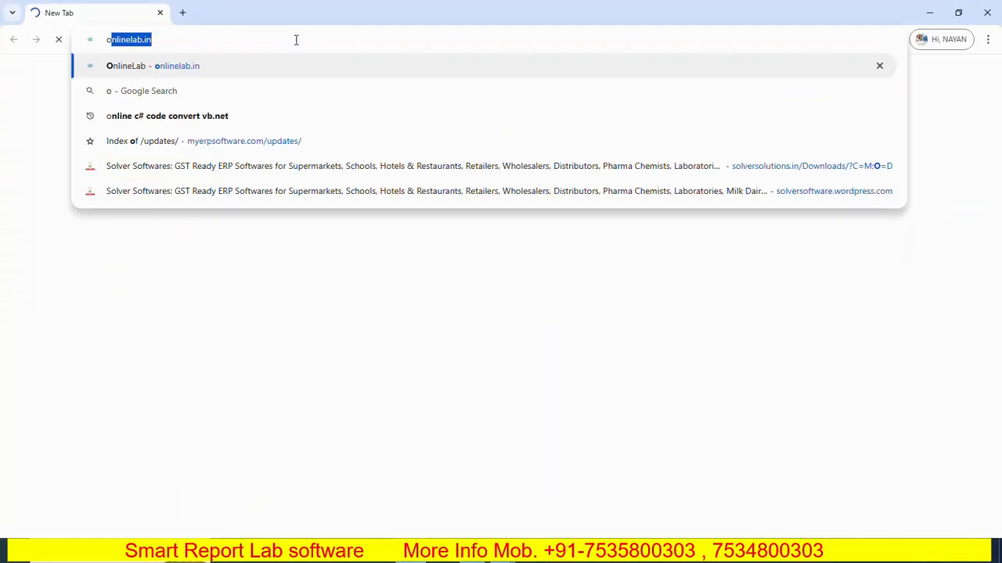
{"action": "key", "text": "Return"}
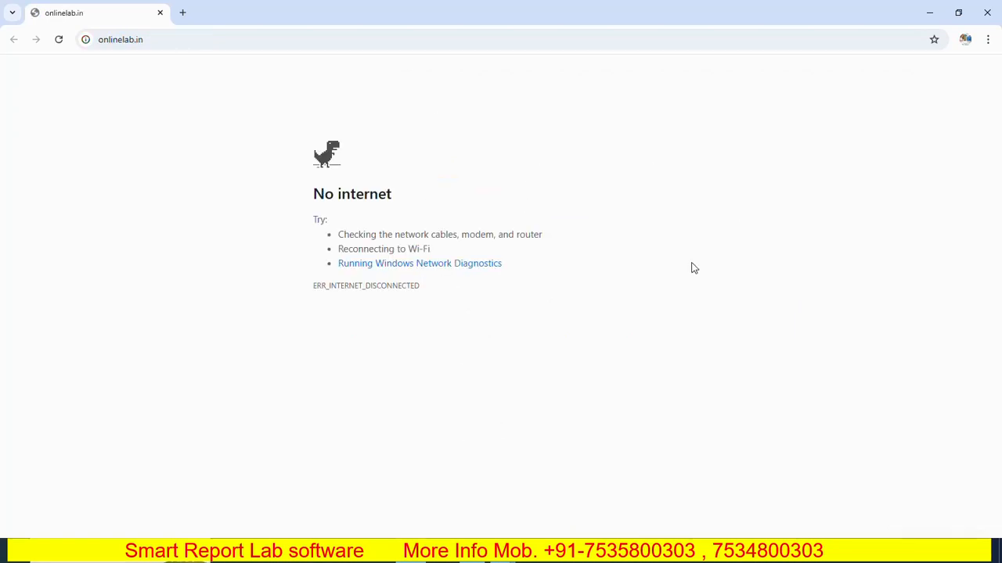
- Turn airplane mode off and return to the Smart Report dashboard
{"action": "key", "text": "XF86RFKill"}
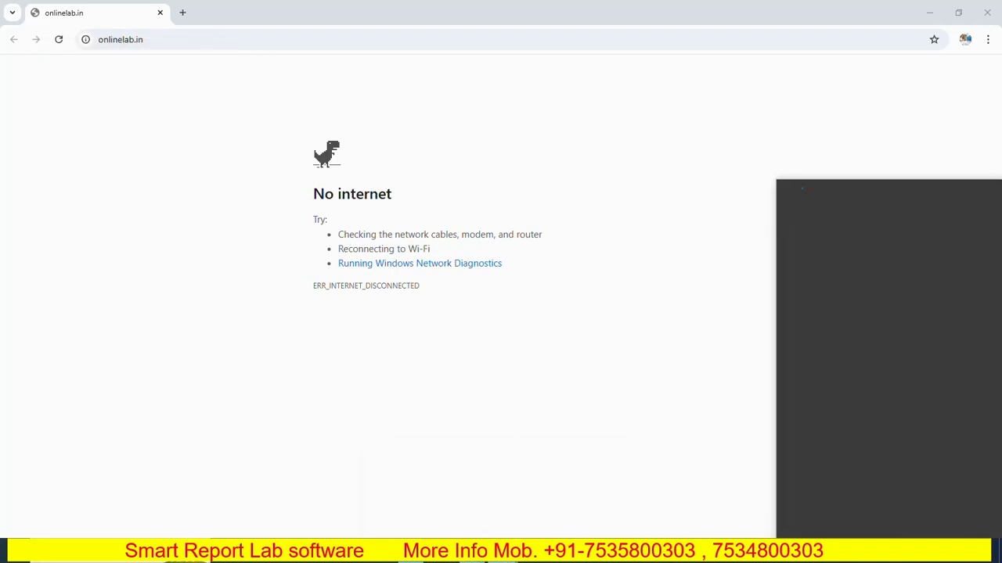
{"action": "mouse_move", "coordinate": [503, 552]}
{"action": "left_click", "coordinate": [592, 452]}
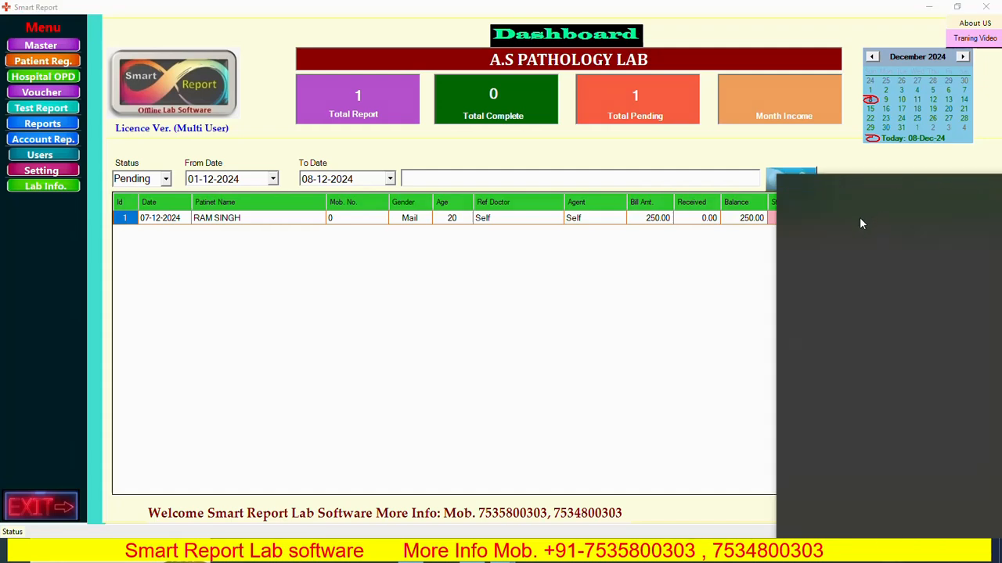
- Close the network panel over the dashboard and open the Hospital OPD menu
{"action": "left_click", "coordinate": [624, 308]}
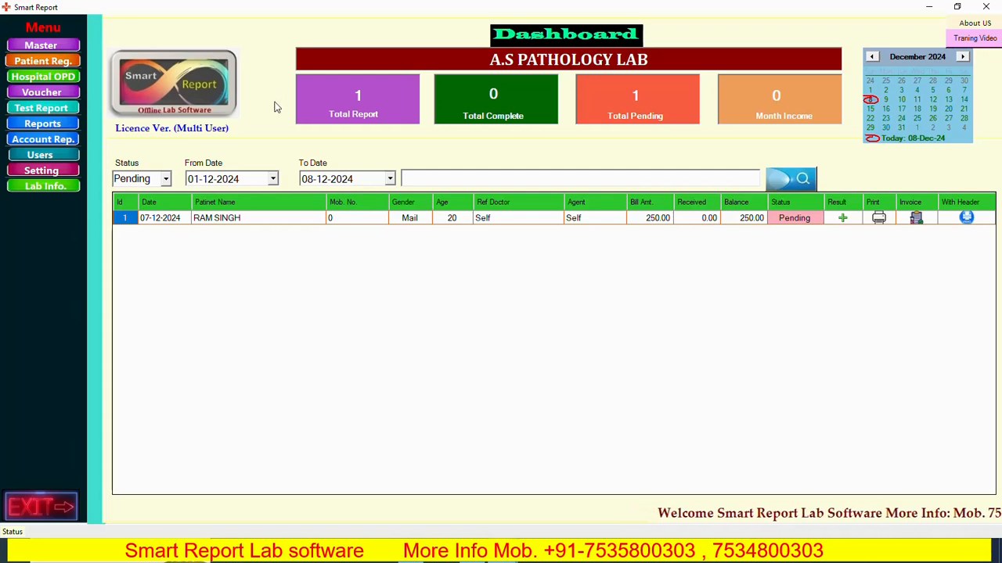
{"action": "left_click", "coordinate": [60, 81]}
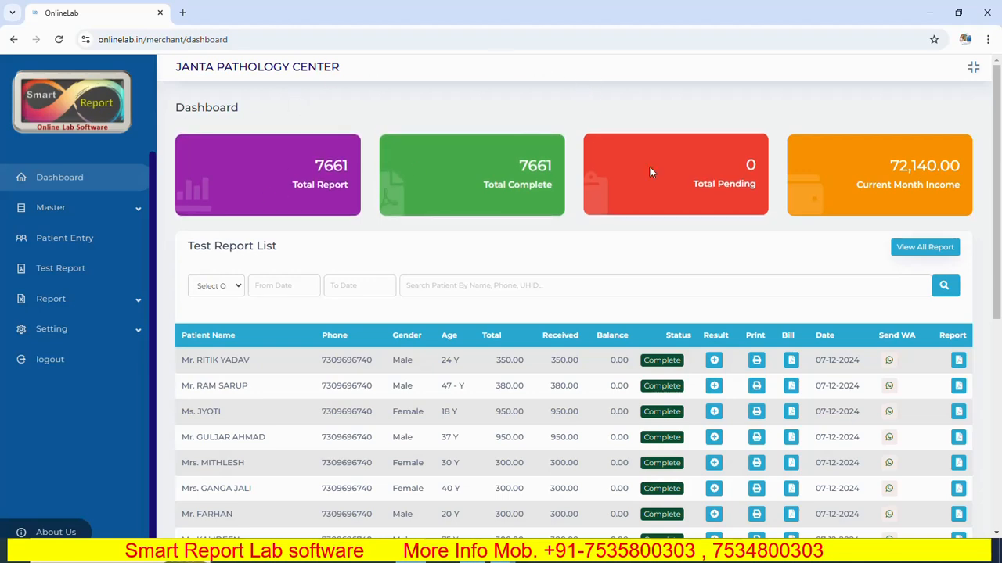
- Compare the Smart Report dashboard with the OnlineLab report list, ending on Smart Report
{"action": "mouse_move", "coordinate": [504, 555]}
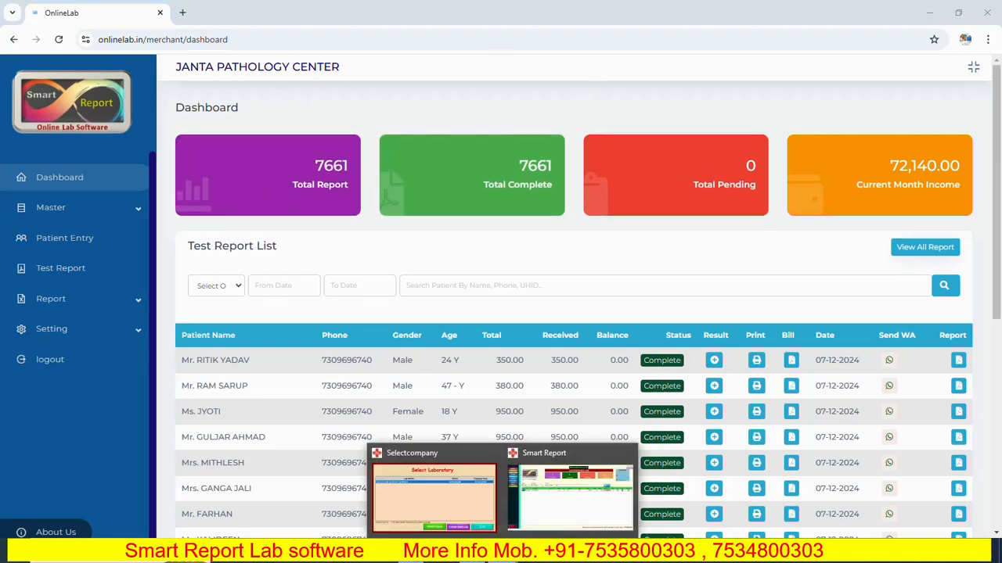
{"action": "left_click", "coordinate": [570, 489]}
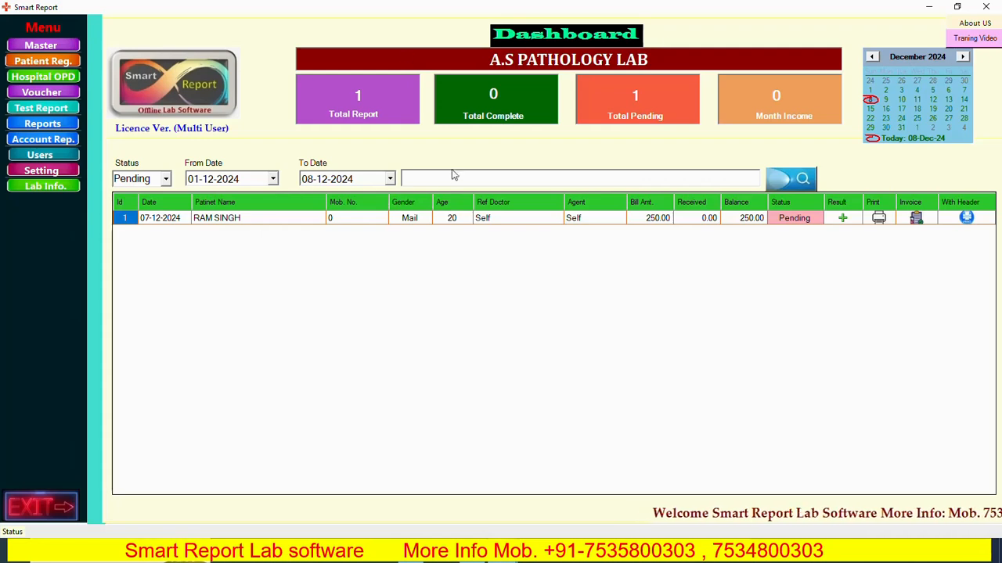
{"action": "left_click", "coordinate": [420, 560]}
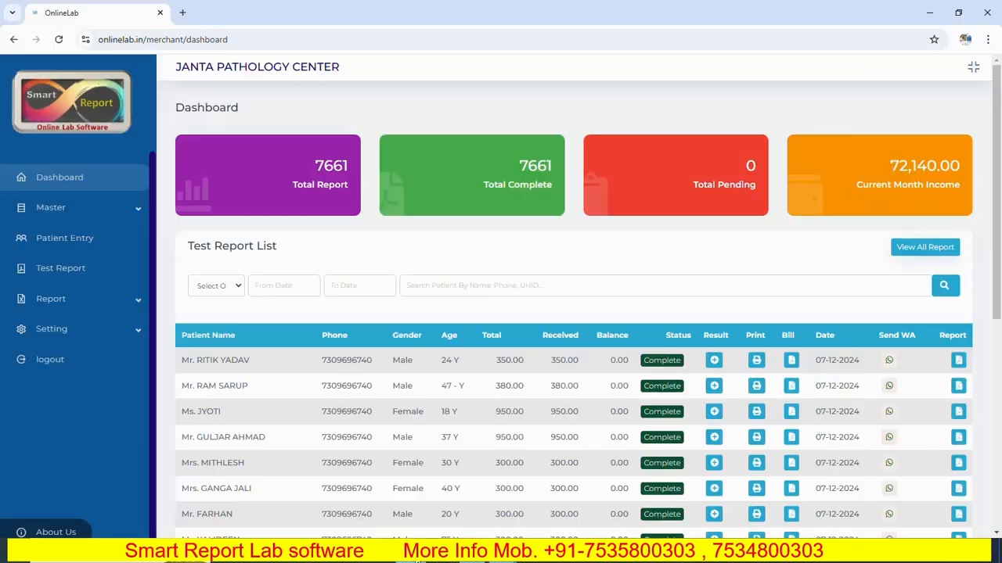
{"action": "scroll", "coordinate": [752, 335], "scroll_direction": "down", "scroll_amount": 2}
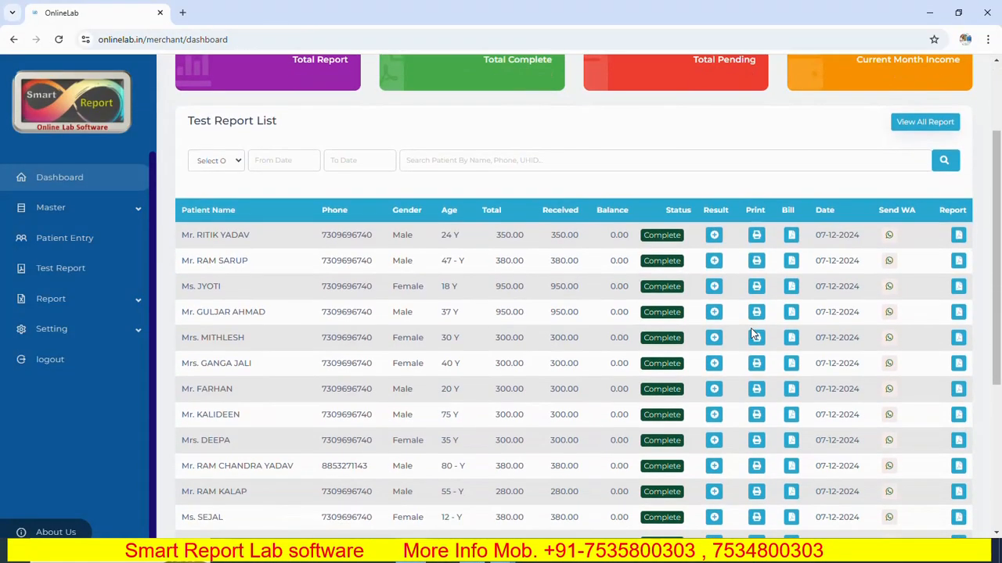
{"action": "scroll", "coordinate": [609, 420], "scroll_direction": "up", "scroll_amount": 2}
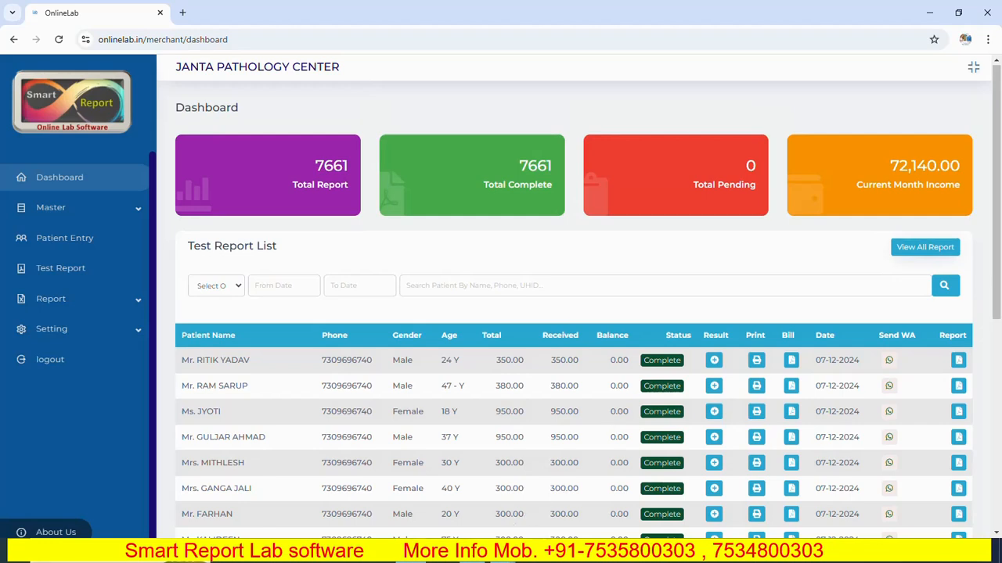
{"action": "mouse_move", "coordinate": [501, 557]}
{"action": "left_click", "coordinate": [564, 462]}
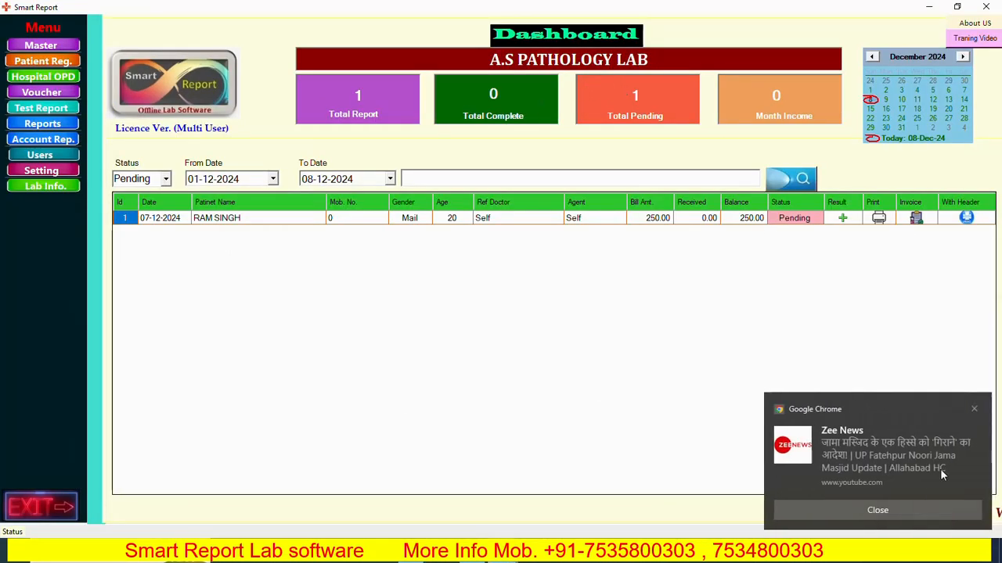
- Dismiss the four news and browser notifications covering the Smart Report dashboard
{"action": "left_click", "coordinate": [906, 511]}
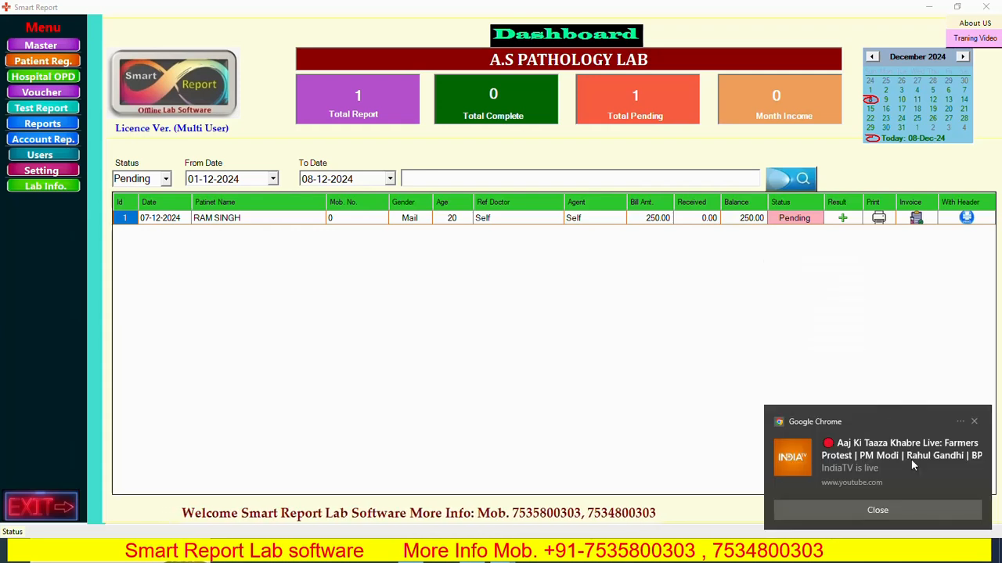
{"action": "left_click", "coordinate": [904, 511]}
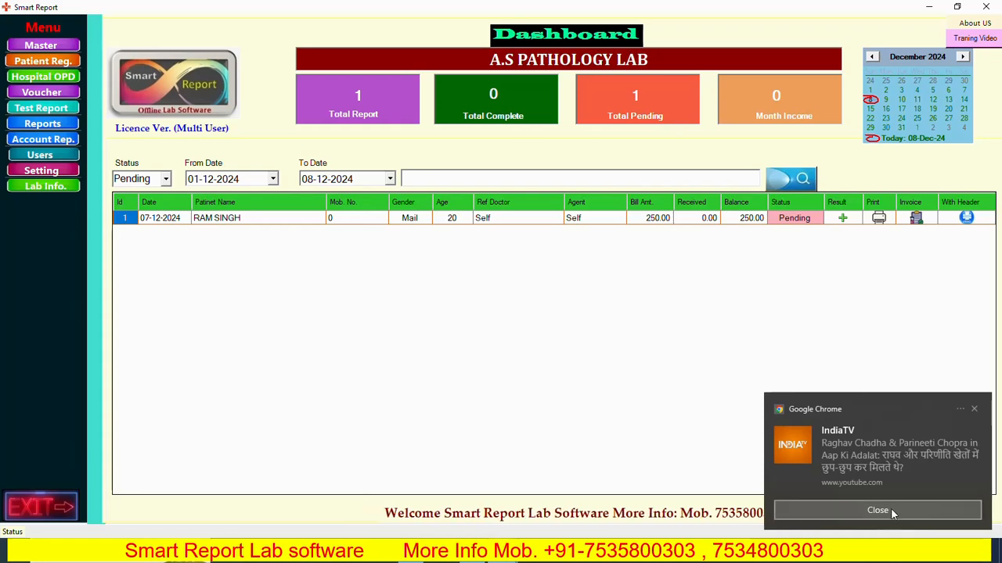
{"action": "left_click", "coordinate": [891, 508]}
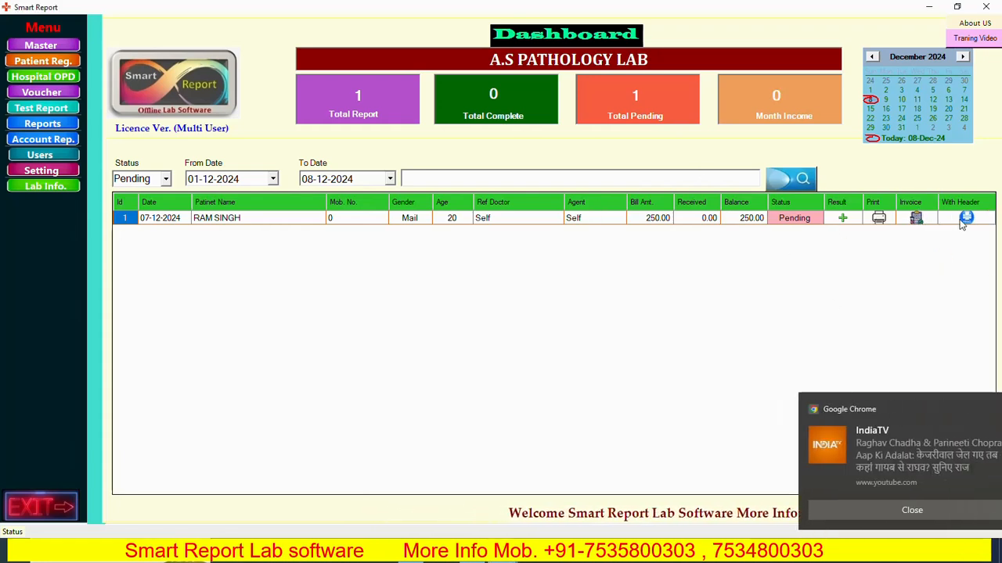
{"action": "left_click", "coordinate": [890, 510]}
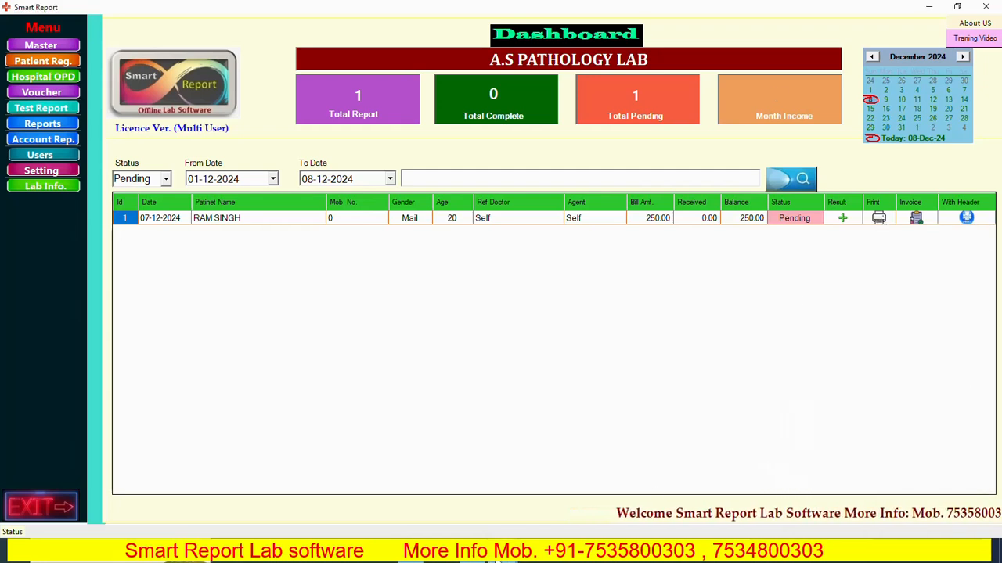
- Clear two more notifications on the OnlineLab dashboard, then return to Smart Report
{"action": "left_click", "coordinate": [420, 560]}
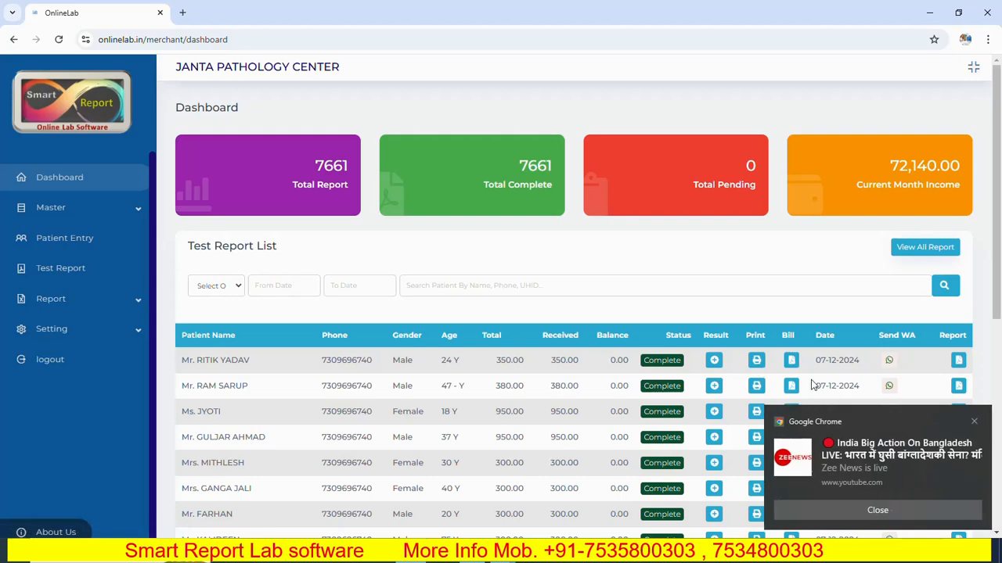
{"action": "left_click", "coordinate": [896, 514]}
{"action": "left_click", "coordinate": [885, 512]}
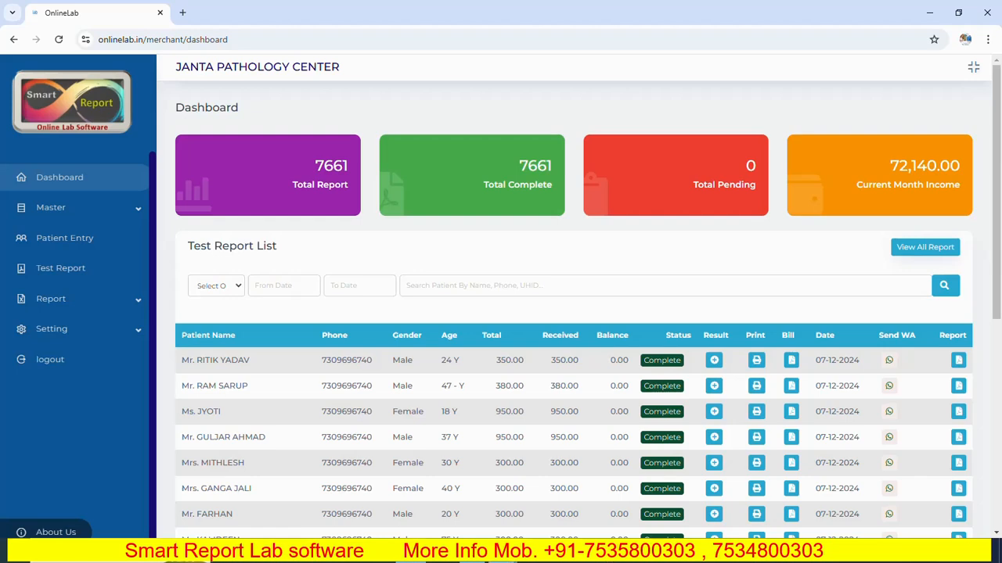
{"action": "mouse_move", "coordinate": [502, 554]}
{"action": "left_click", "coordinate": [567, 485]}
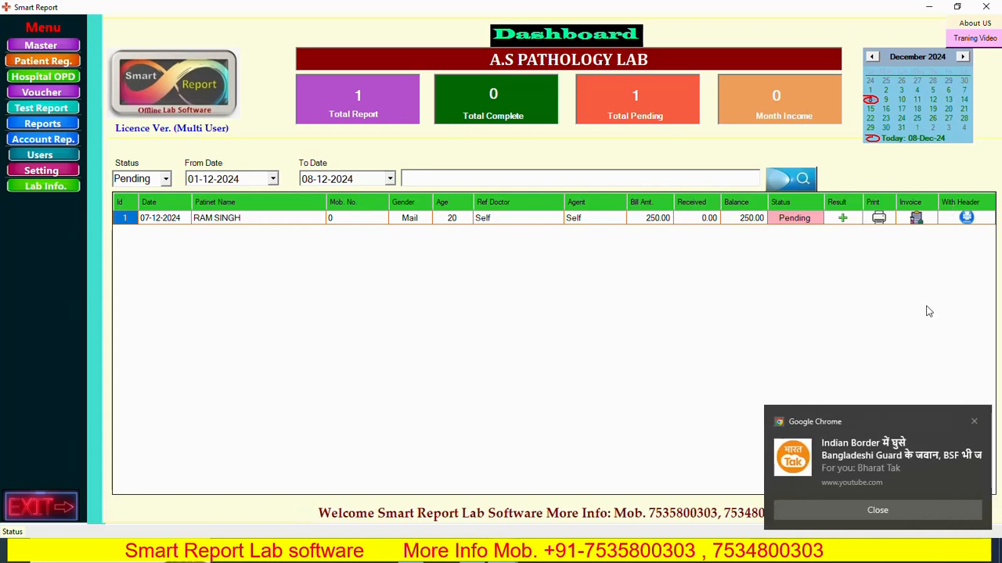
{"action": "left_click", "coordinate": [889, 510]}
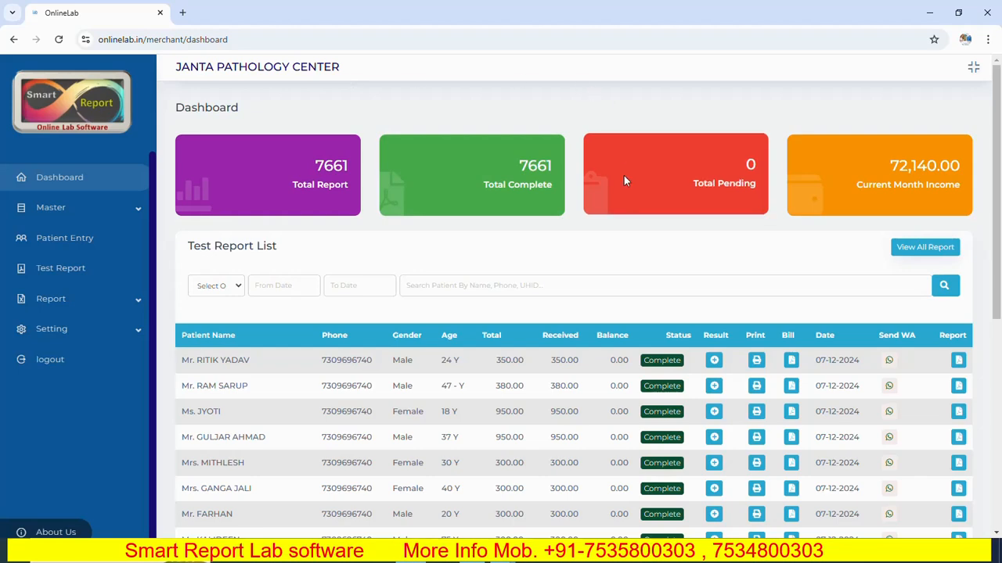
{"action": "mouse_move", "coordinate": [513, 557]}
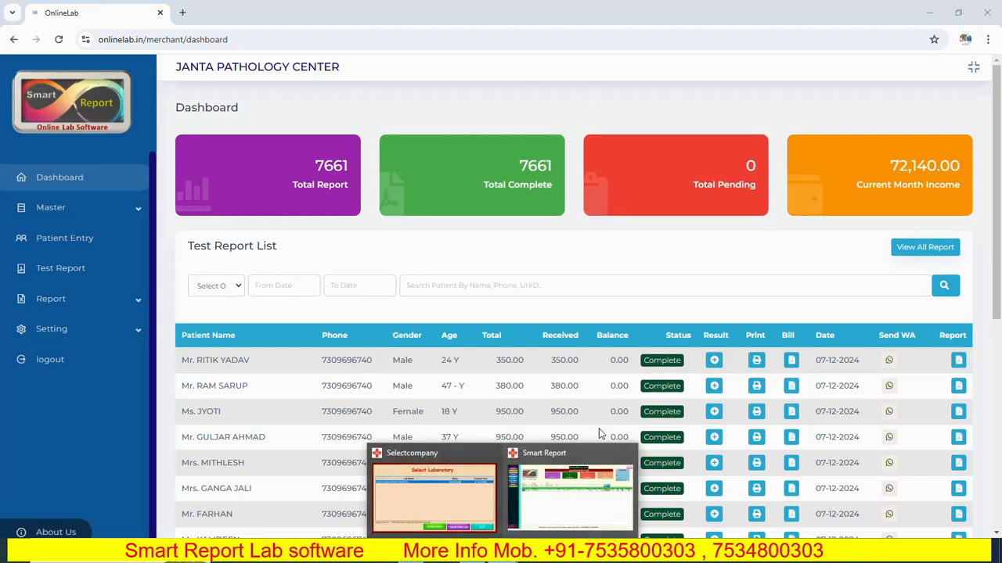
{"action": "left_click", "coordinate": [586, 470]}
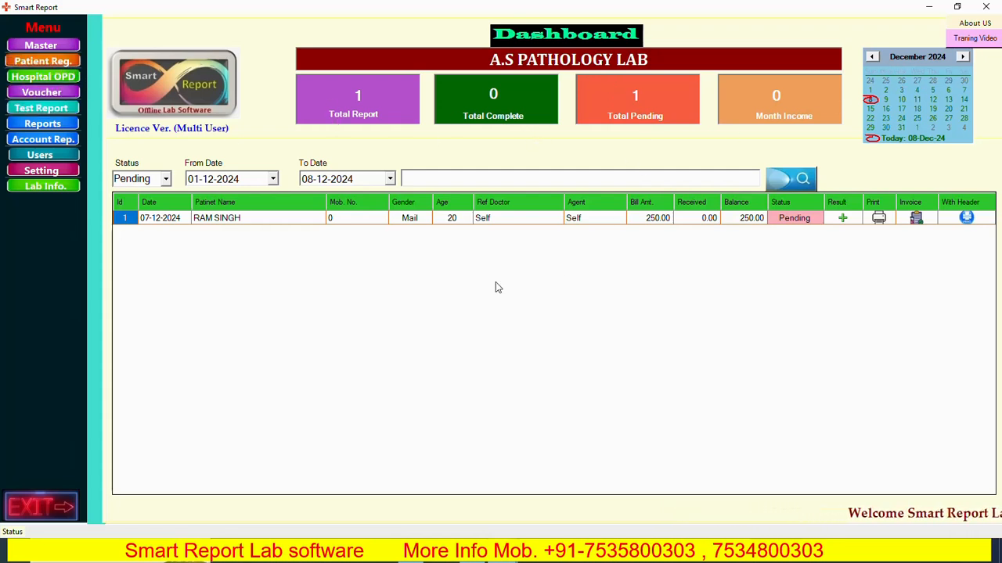
- Start a new record on the Patient Entry form and review the Title list, keeping Mr
{"action": "left_click", "coordinate": [50, 66]}
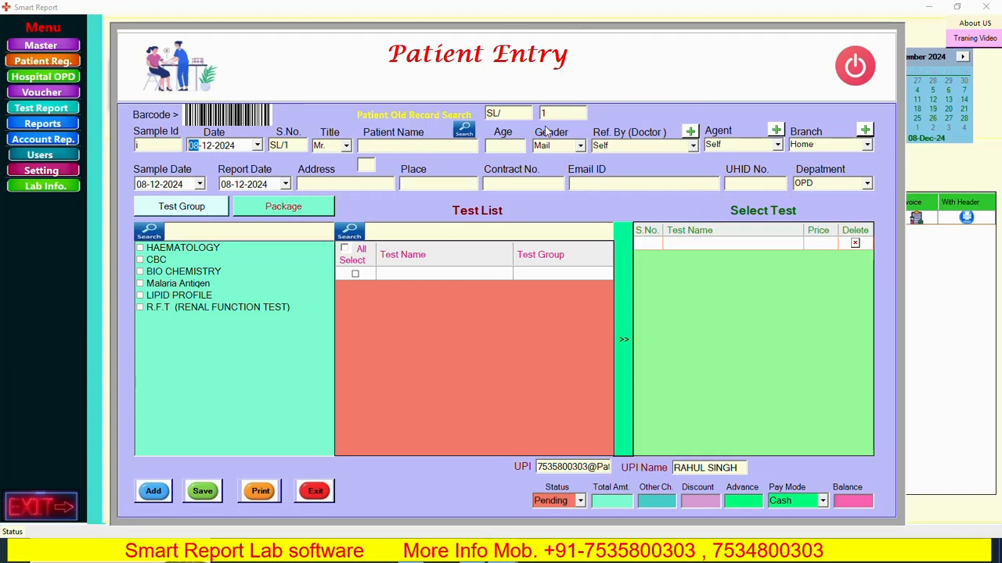
{"action": "left_click", "coordinate": [152, 493]}
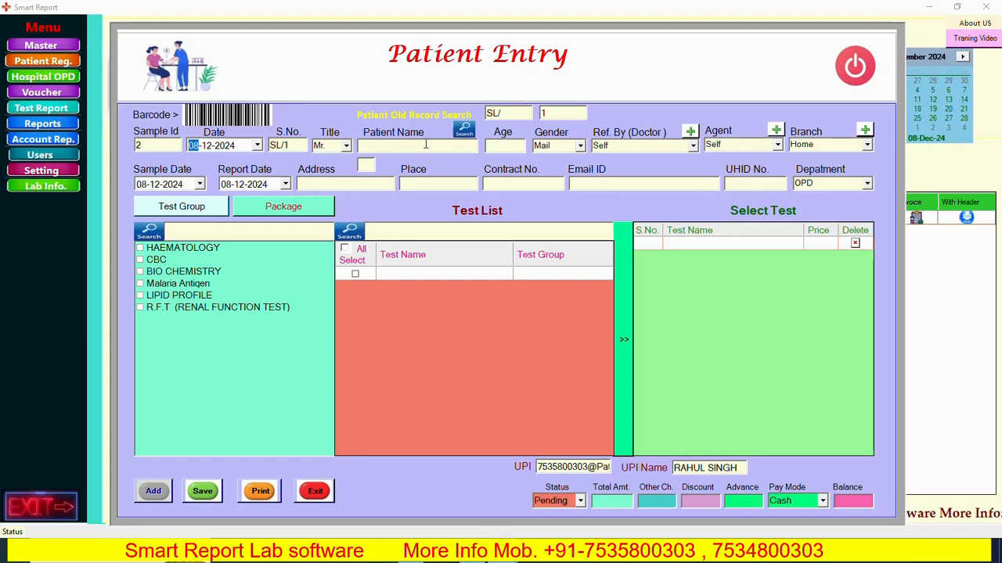
{"action": "key", "text": "Tab"}
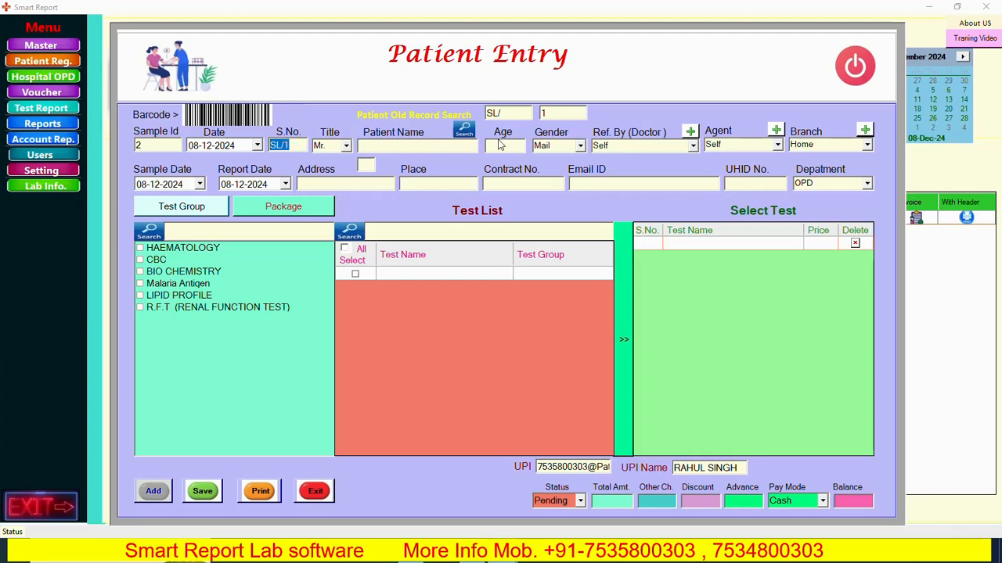
{"action": "key", "text": "Tab"}
{"action": "left_click", "coordinate": [346, 146]}
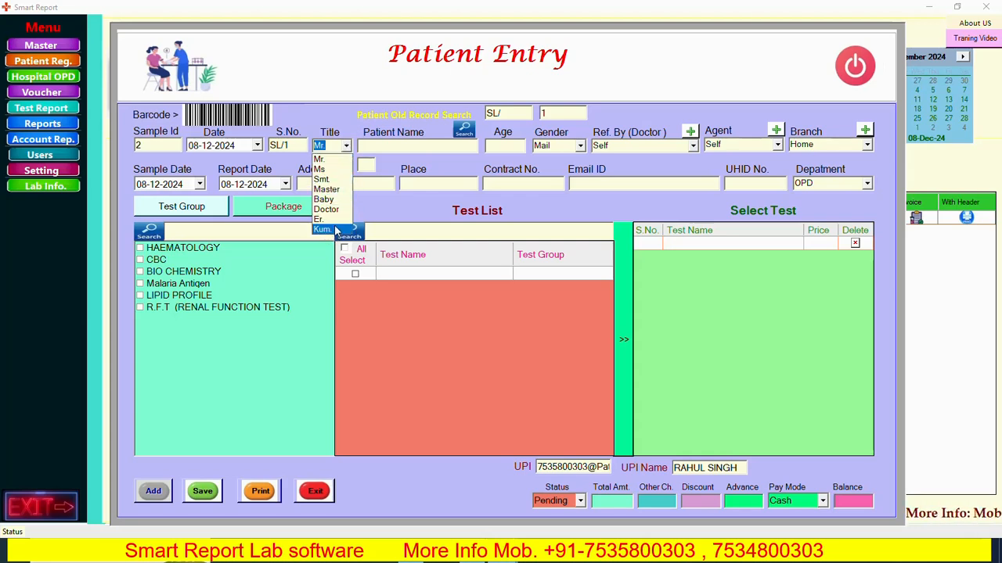
{"action": "left_click", "coordinate": [331, 160]}
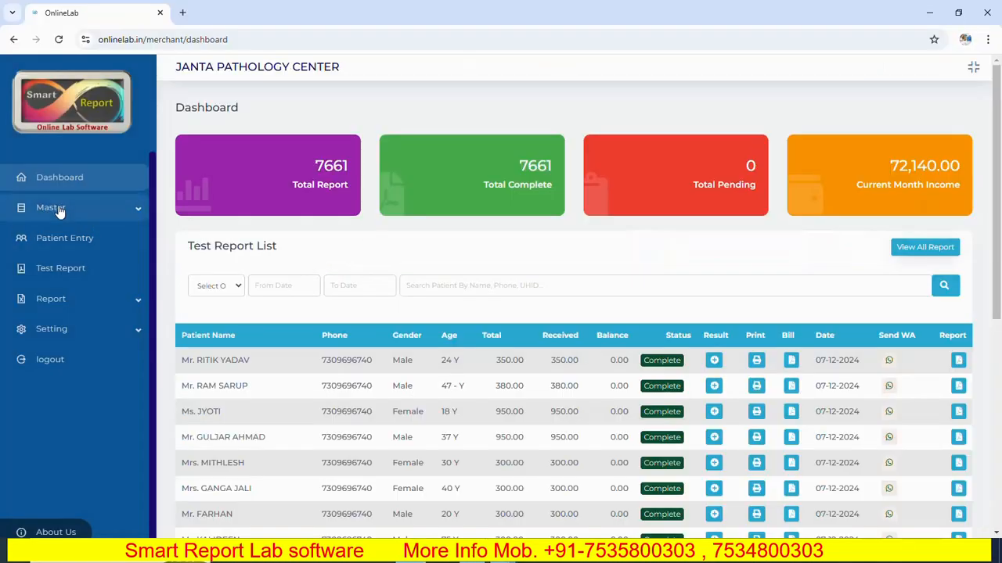
- Open OnlineLab's Patient Entry page, check its title choices keeping Mr., then return to Smart Report
{"action": "left_click", "coordinate": [30, 240]}
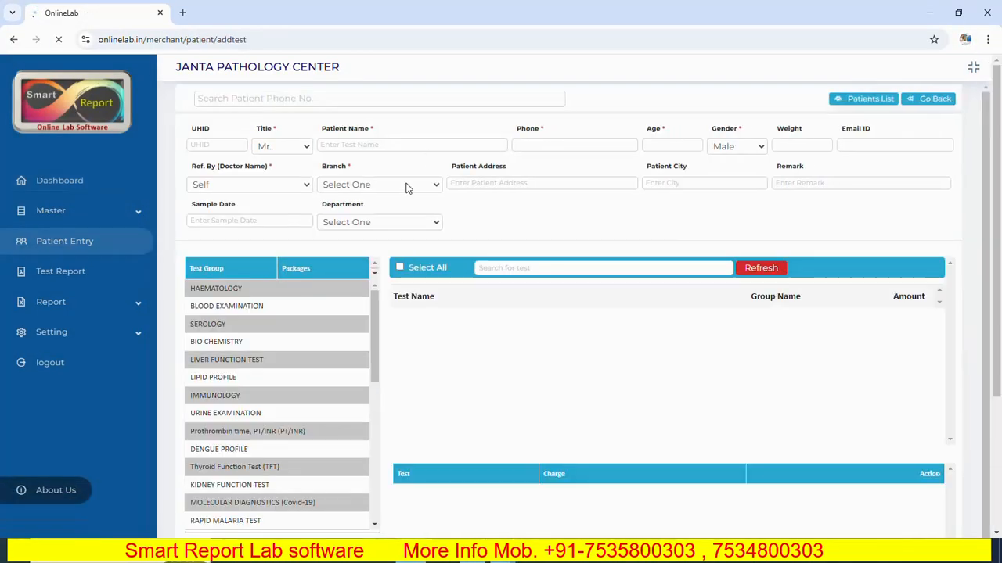
{"action": "left_click", "coordinate": [308, 151]}
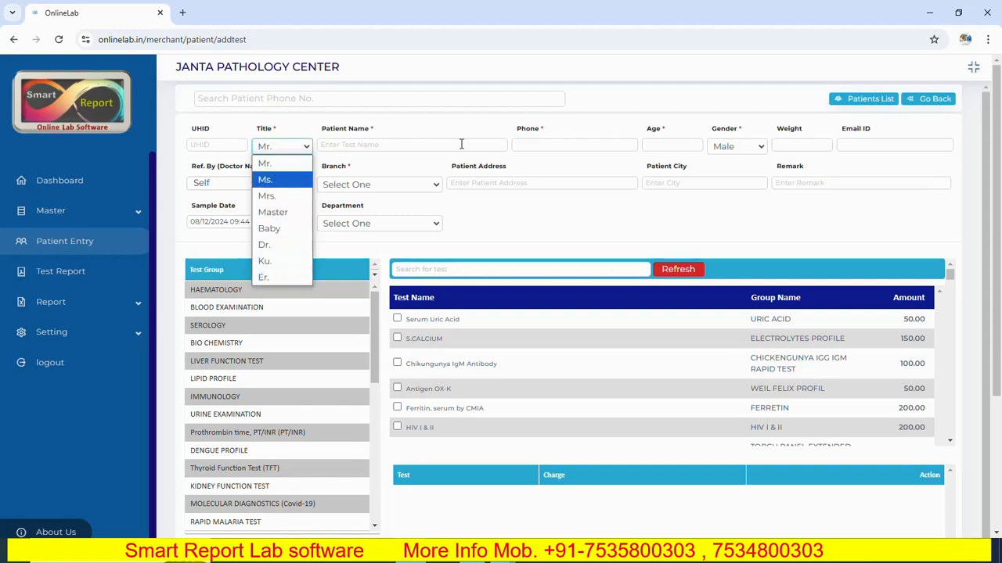
{"action": "left_click", "coordinate": [266, 162]}
{"action": "mouse_move", "coordinate": [572, 493]}
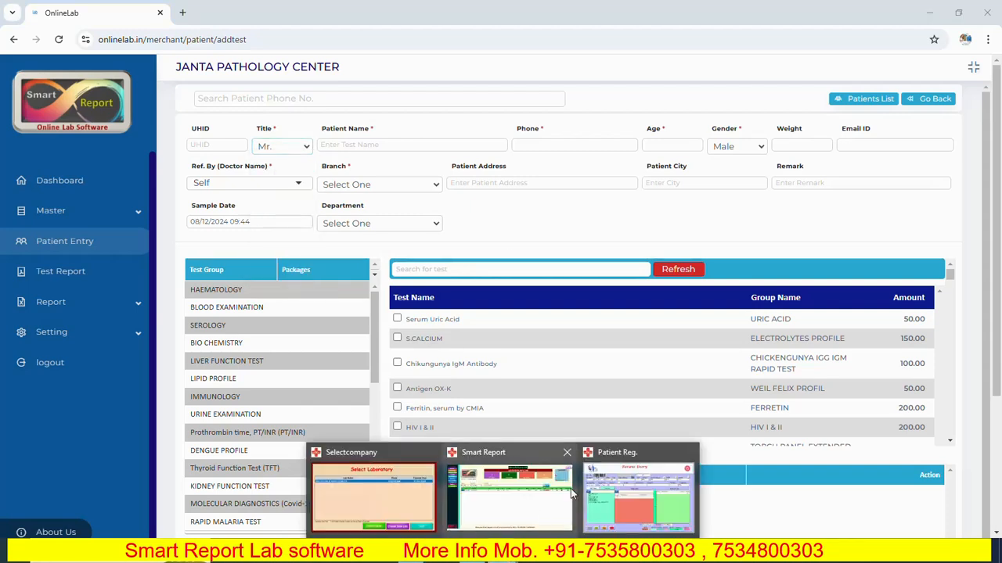
{"action": "left_click", "coordinate": [624, 456]}
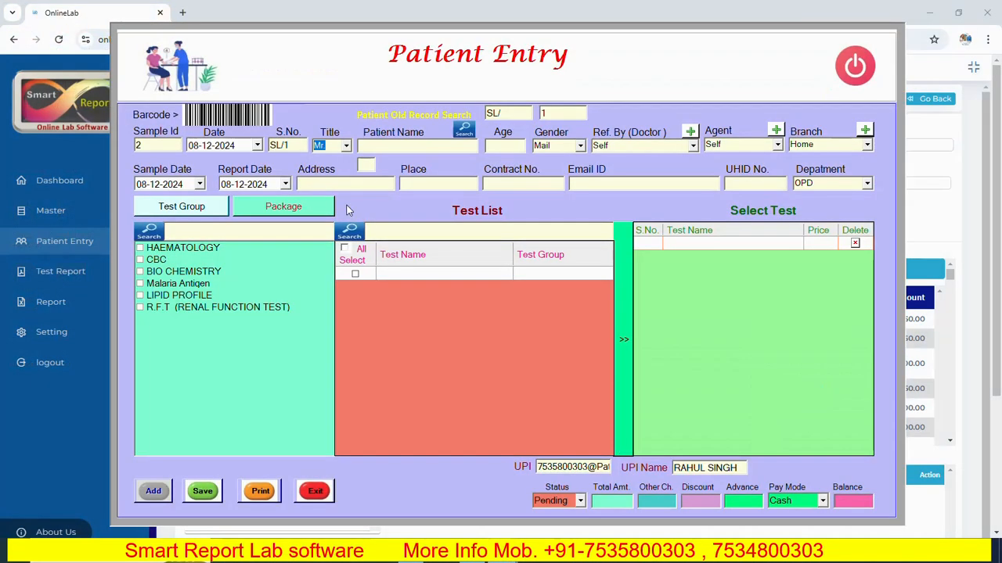
- Enter the patient's name after briefly trying the Ms title
{"action": "left_click", "coordinate": [345, 146]}
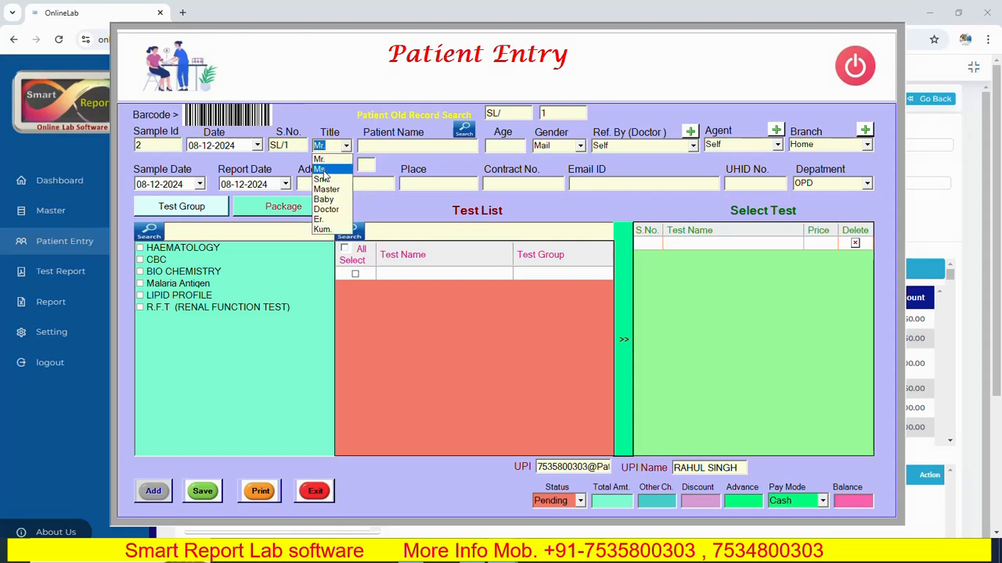
{"action": "left_click", "coordinate": [323, 171]}
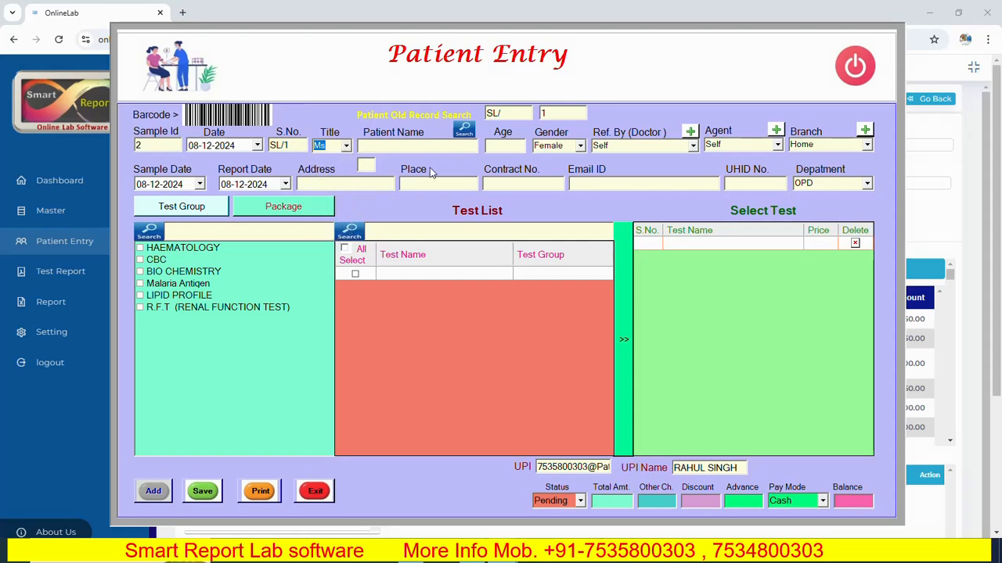
{"action": "left_click", "coordinate": [346, 147]}
{"action": "left_click", "coordinate": [329, 159]}
{"action": "left_click", "coordinate": [392, 145]}
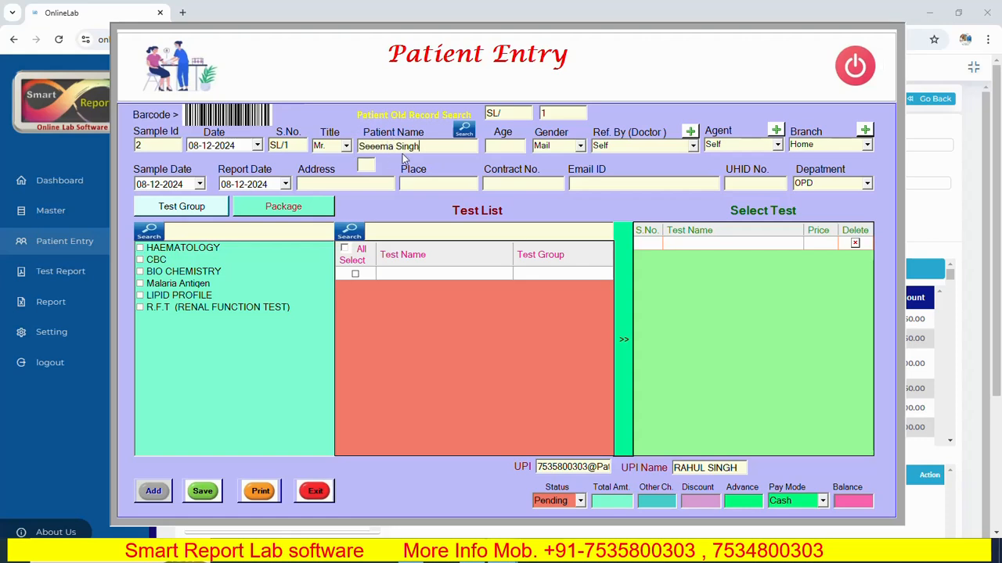
- Set the title to Ms so gender becomes Female, and remove the name's extra 'e'
{"action": "left_click", "coordinate": [346, 146]}
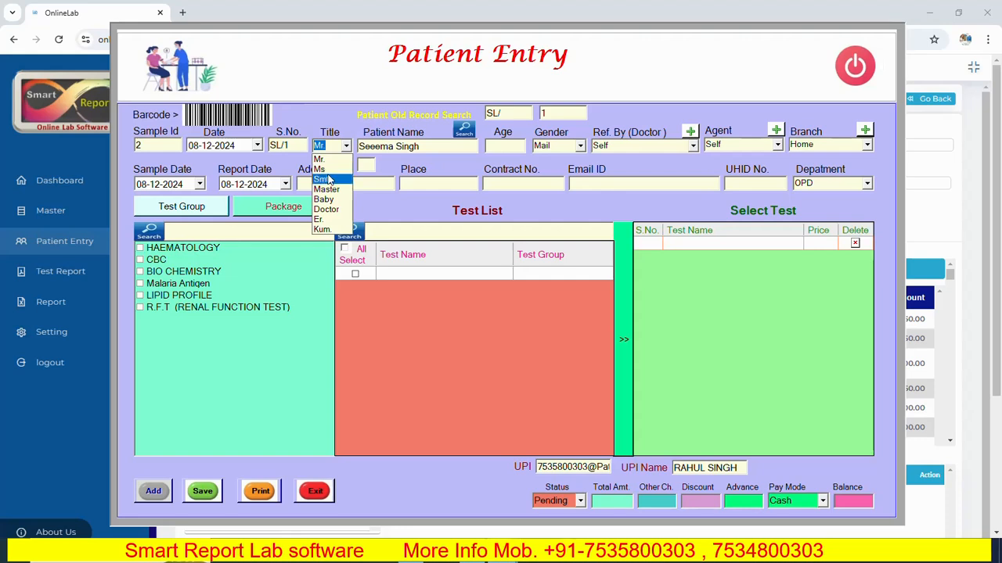
{"action": "left_click", "coordinate": [328, 169]}
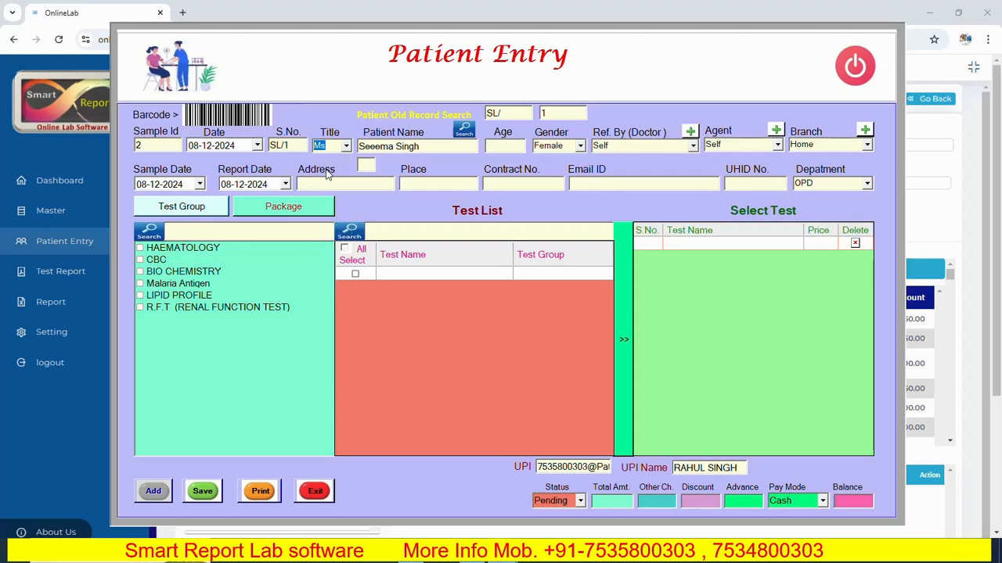
{"action": "left_click", "coordinate": [443, 144]}
{"action": "key", "text": "BackSpace"}
{"action": "key", "text": "Tab"}
{"action": "key", "text": "Tab"}
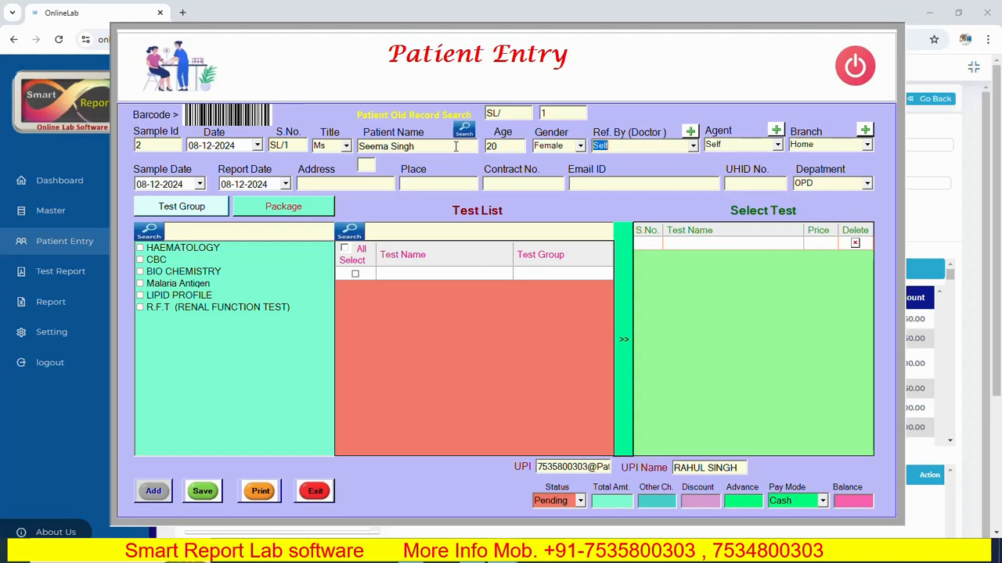
{"action": "left_click", "coordinate": [694, 145]}
{"action": "left_click", "coordinate": [632, 160]}
{"action": "key", "text": "Tab"}
{"action": "key", "text": "Tab"}
{"action": "left_click", "coordinate": [866, 144]}
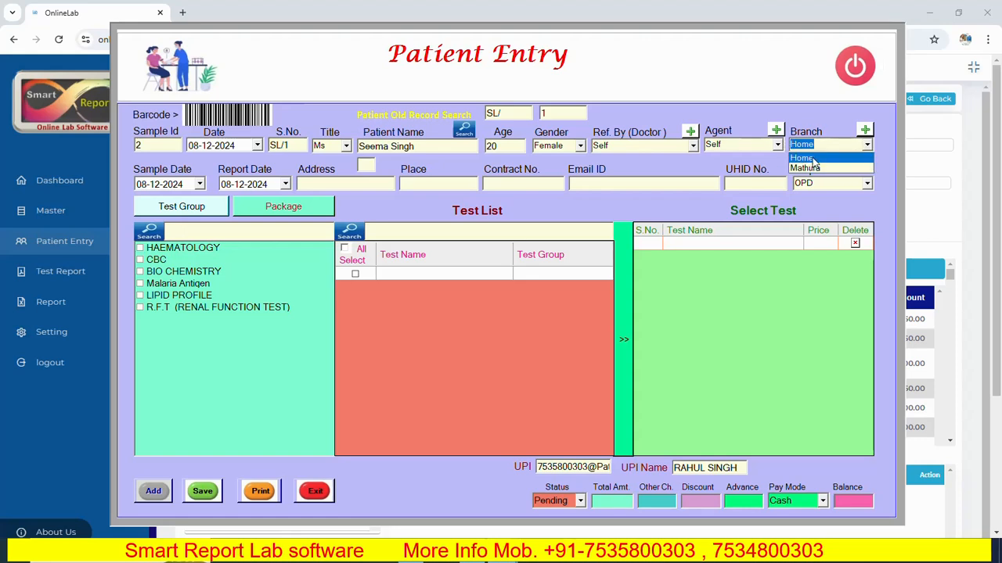
{"action": "left_click", "coordinate": [866, 145]}
{"action": "left_click", "coordinate": [866, 145]}
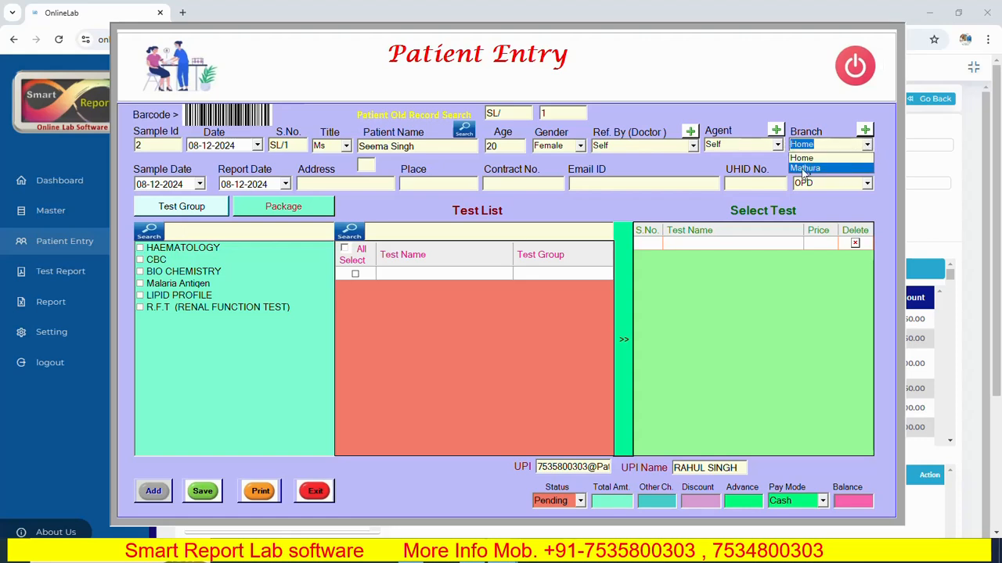
{"action": "left_click", "coordinate": [801, 169]}
{"action": "left_click", "coordinate": [866, 145]}
{"action": "left_click", "coordinate": [817, 157]}
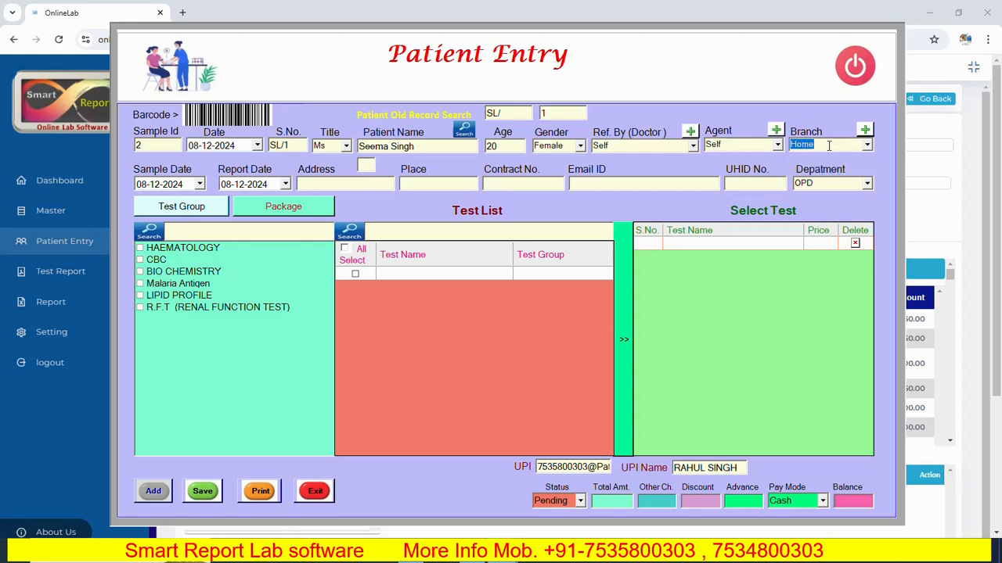
{"action": "key", "text": "Tab"}
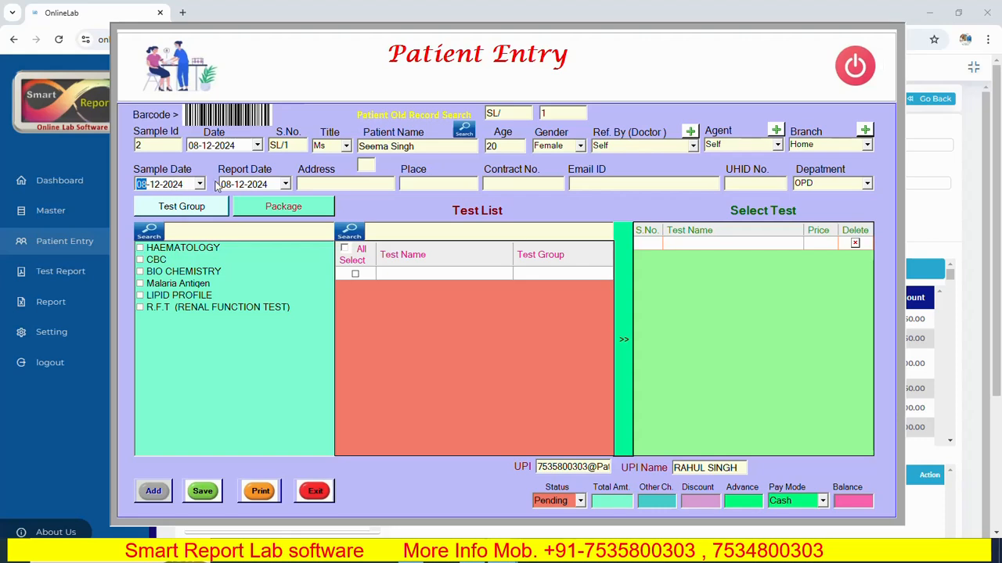
- Set the report date to 09-12-2024 and fill in the patient's address and place
{"action": "left_click", "coordinate": [285, 185]}
{"action": "left_click", "coordinate": [261, 251]}
{"action": "left_click", "coordinate": [306, 183]}
{"action": "type", "text": "Etawah"}
{"action": "key", "text": "Tab"}
{"action": "type", "text": "Agr"}
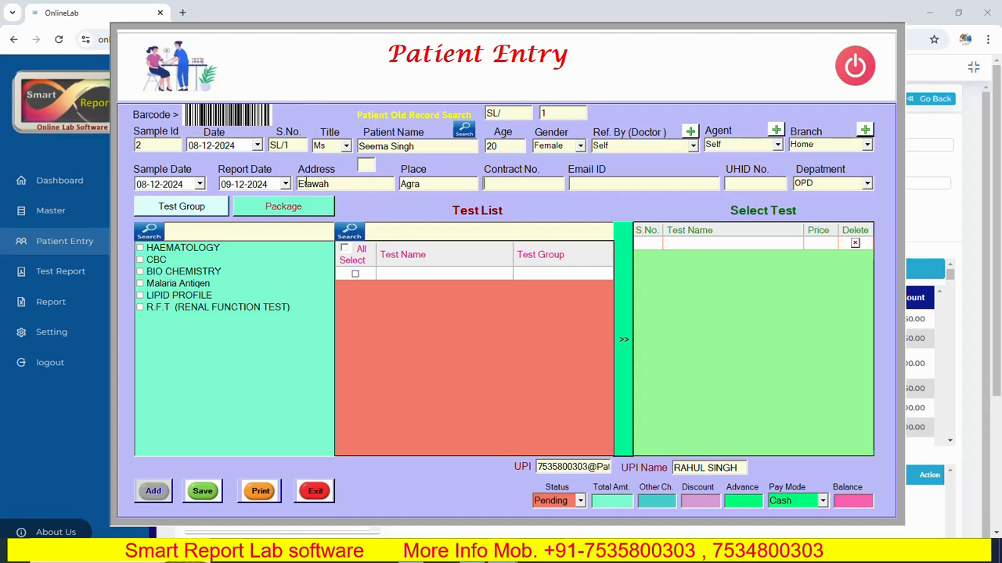
{"action": "type", "text": "7"}
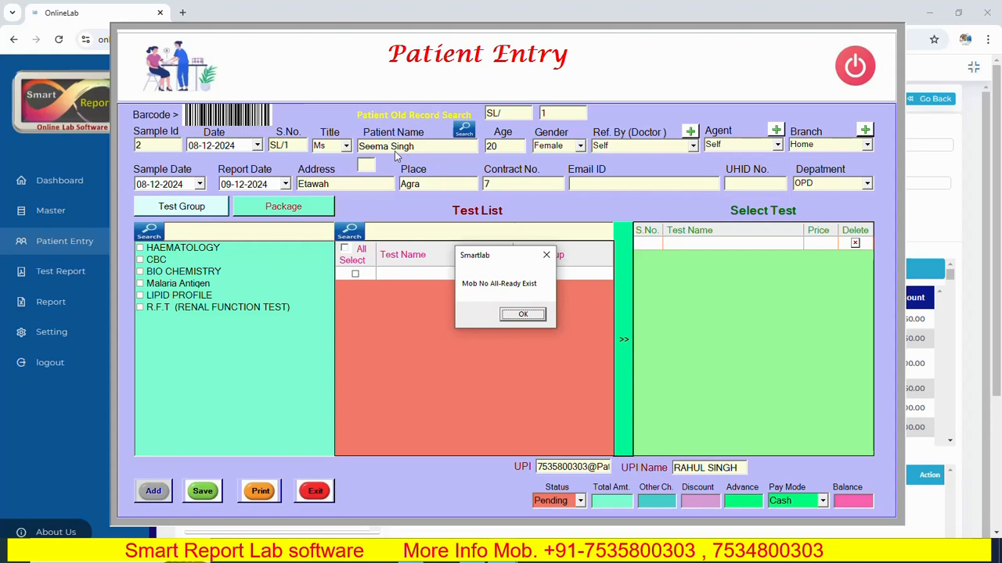
- Dismiss the duplicate mobile number warning, enter the patient's contact number, and close the old record search
{"action": "left_click", "coordinate": [519, 316]}
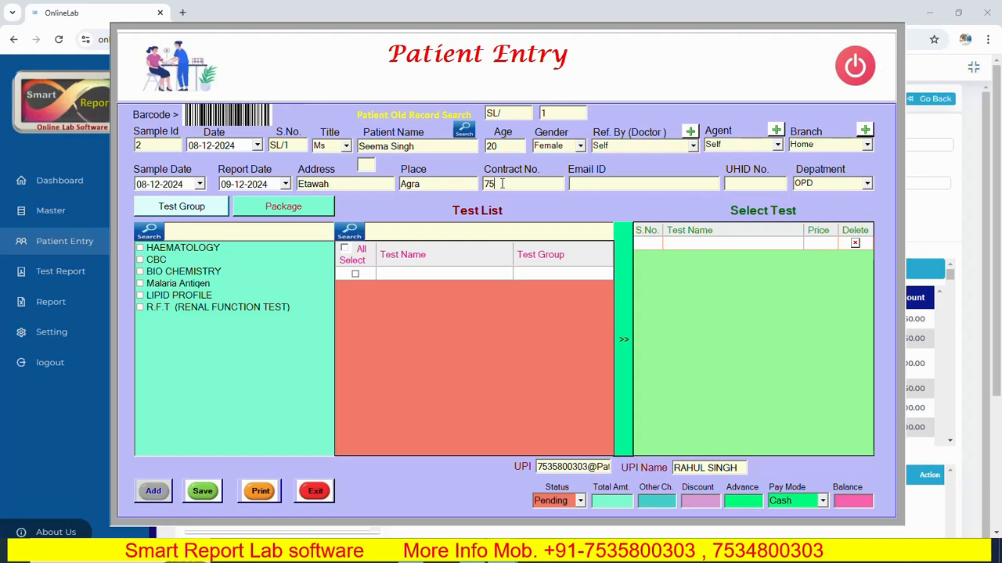
{"action": "left_click", "coordinate": [464, 133]}
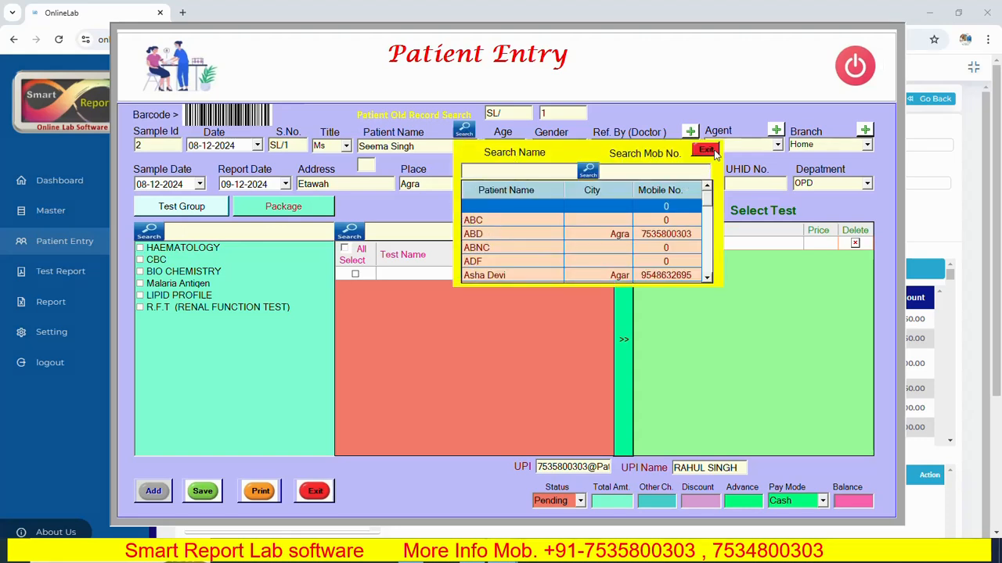
{"action": "left_click", "coordinate": [707, 151]}
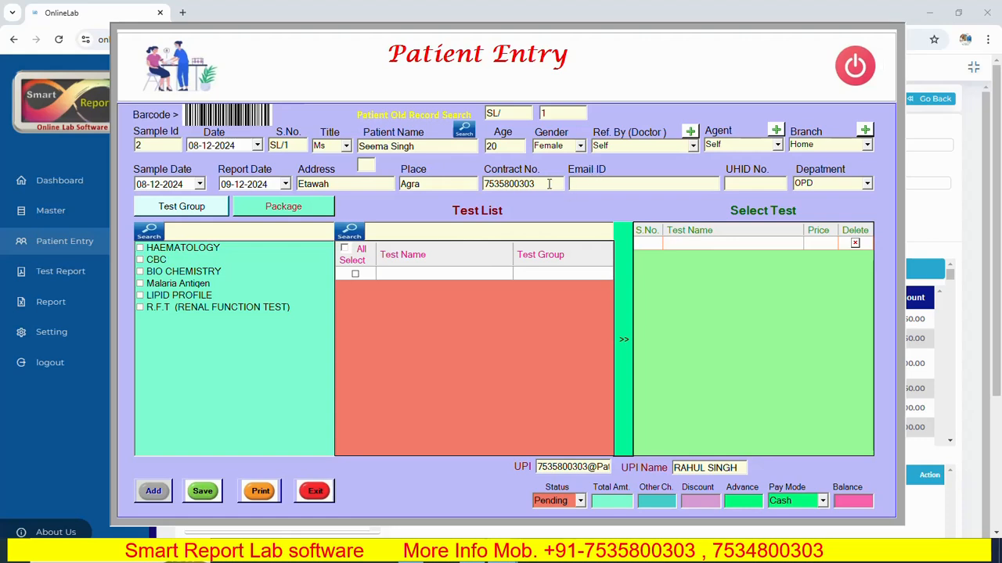
- Enter the patient's e-mail and UHID number, keep department OPD, and show the HAEMATOLOGY tests
{"action": "left_click", "coordinate": [748, 184]}
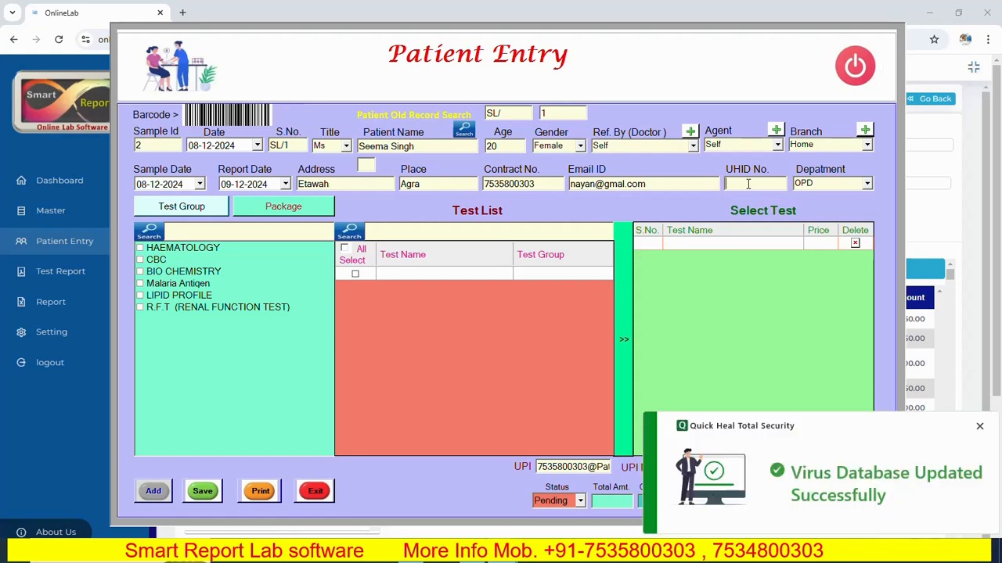
{"action": "type", "text": "358"}
{"action": "left_click", "coordinate": [867, 183]}
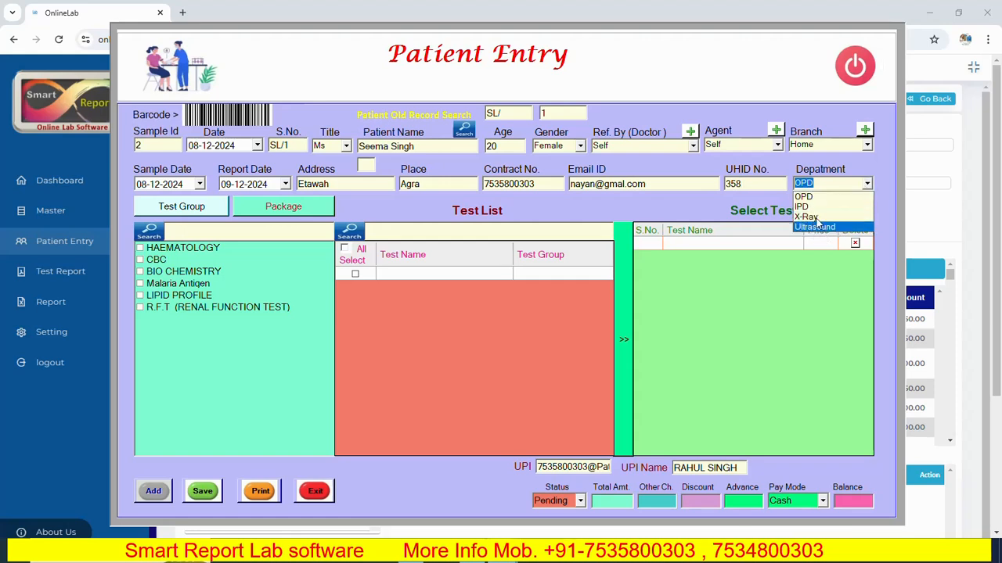
{"action": "left_click", "coordinate": [814, 198]}
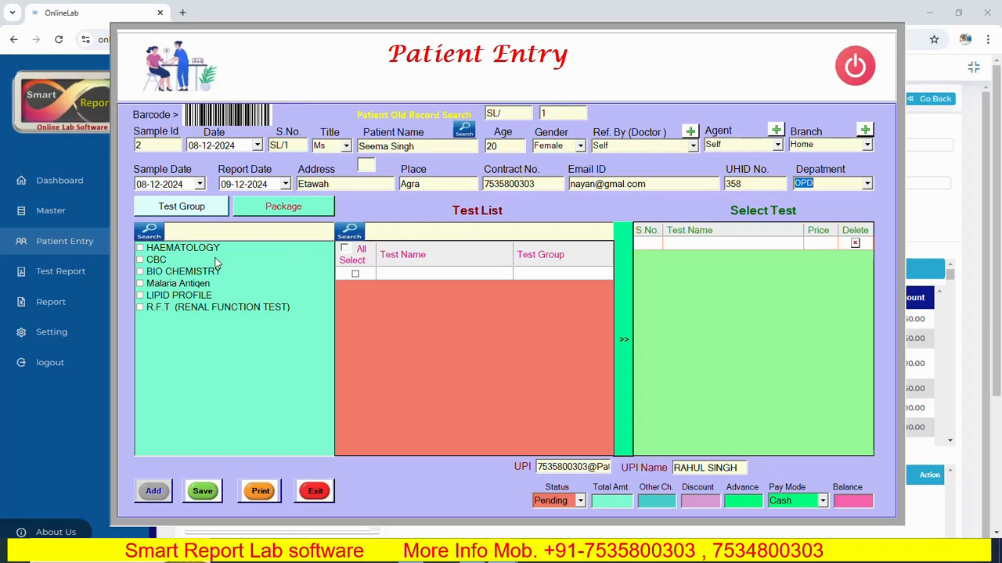
{"action": "left_click", "coordinate": [141, 249]}
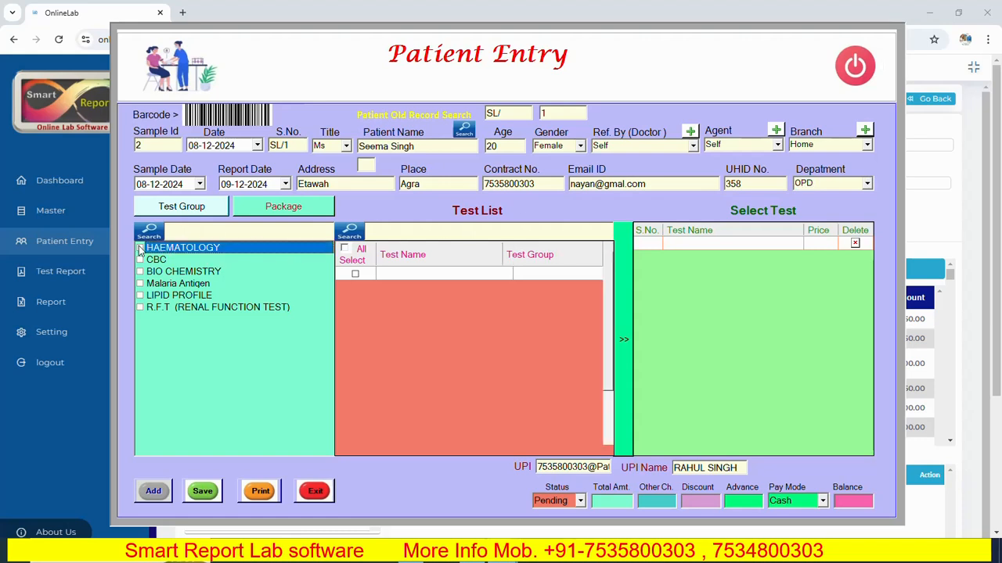
- Add all HAEMATOLOGY tests for a 250.00 total, review the UPI field, and show the Package list
{"action": "left_click", "coordinate": [344, 249]}
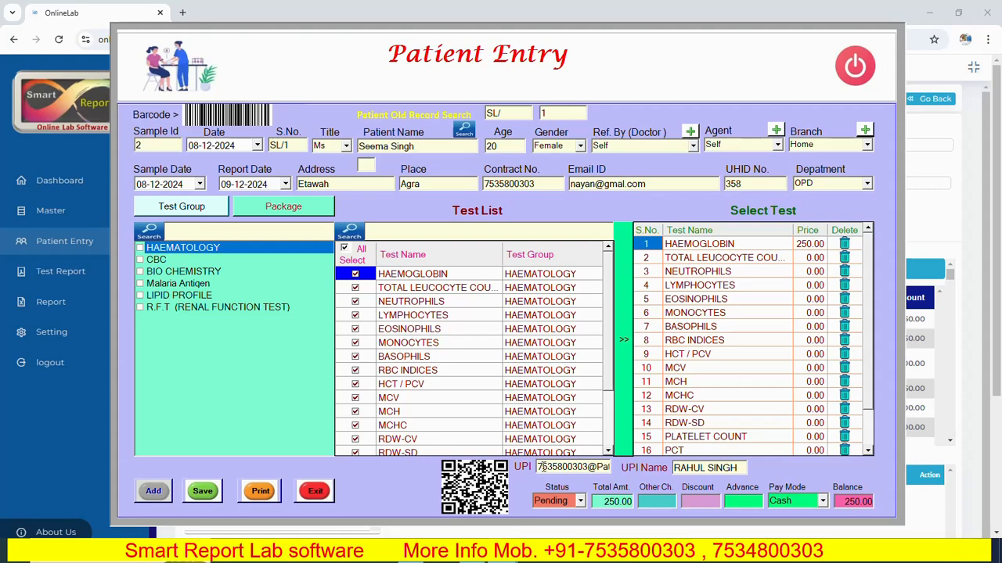
{"action": "left_click_drag", "start_coordinate": [539, 467], "coordinate": [614, 467]}
{"action": "left_click", "coordinate": [589, 467]}
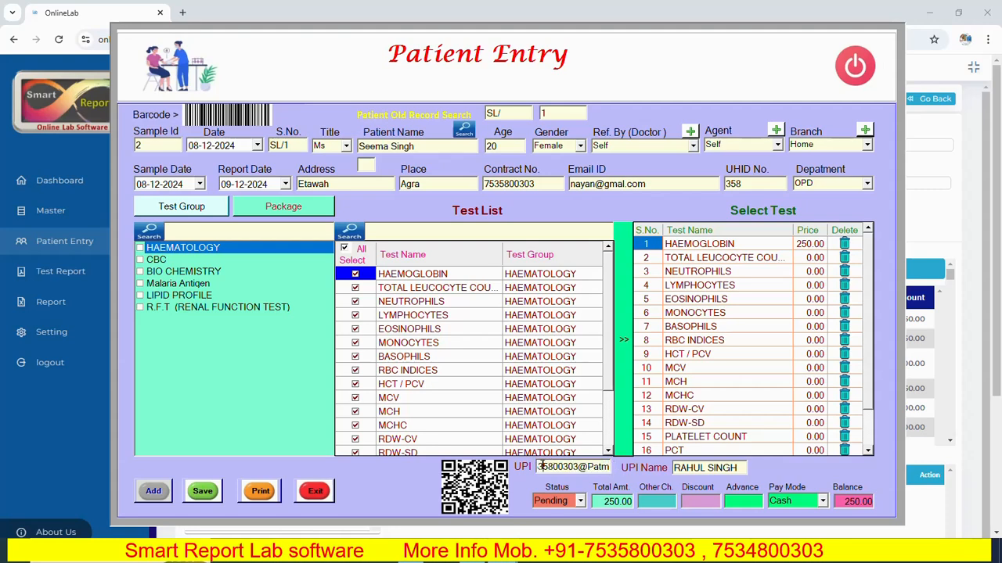
{"action": "left_click", "coordinate": [539, 467]}
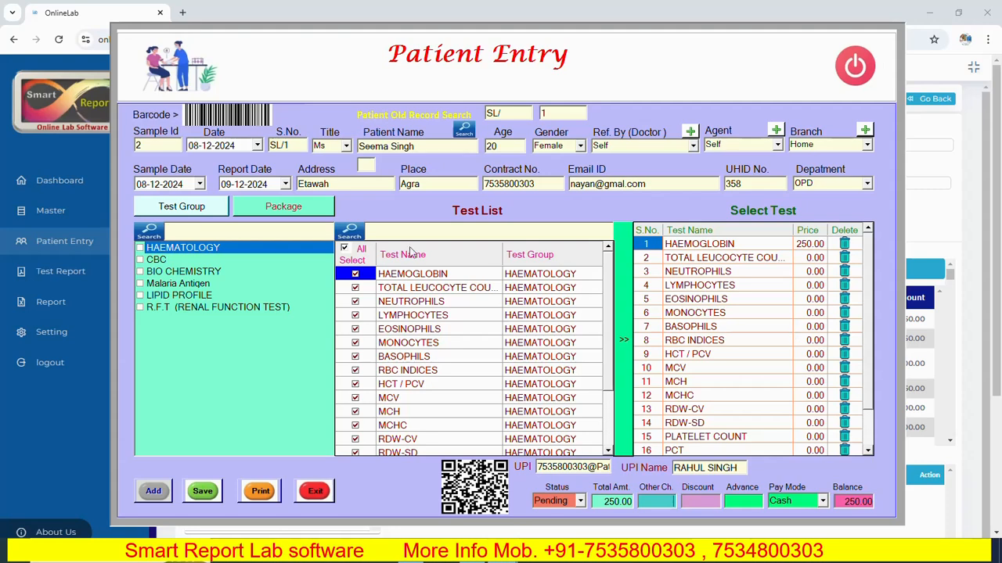
{"action": "left_click", "coordinate": [286, 208]}
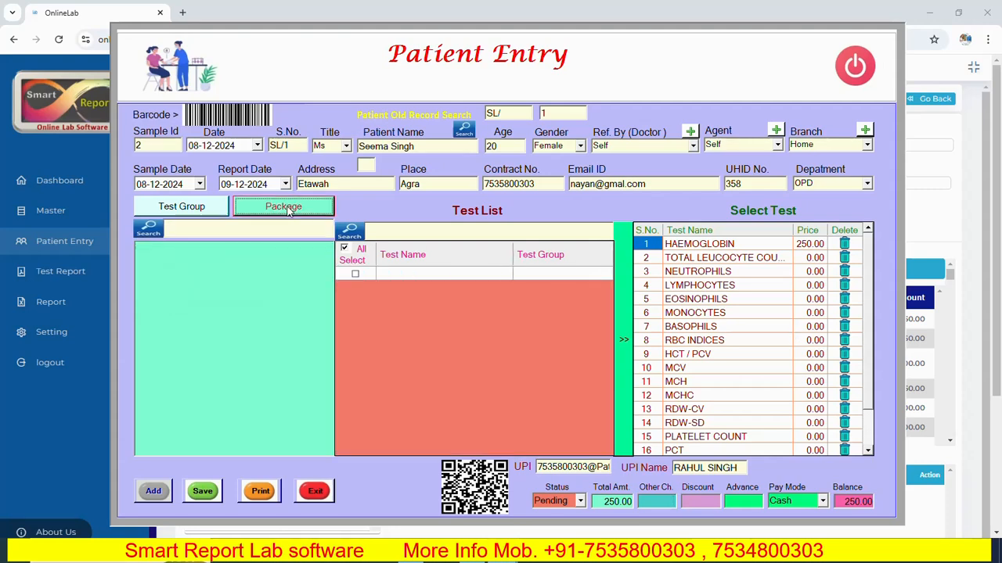
- Clear the Test Group search filter so all six test groups are listed again
{"action": "left_click", "coordinate": [201, 212]}
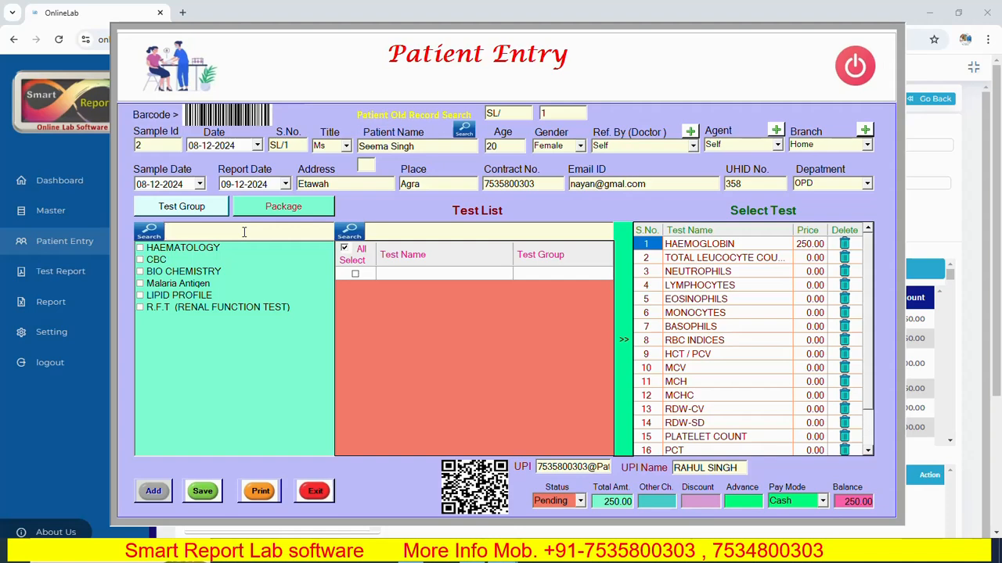
{"action": "type", "text": "bi"}
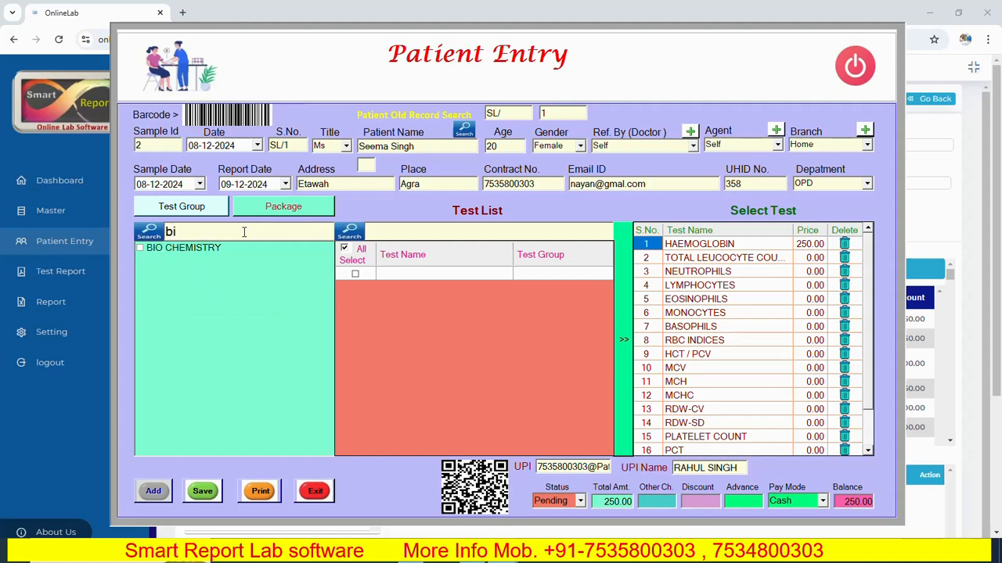
{"action": "key", "text": "BackSpace"}
{"action": "key", "text": "BackSpace"}
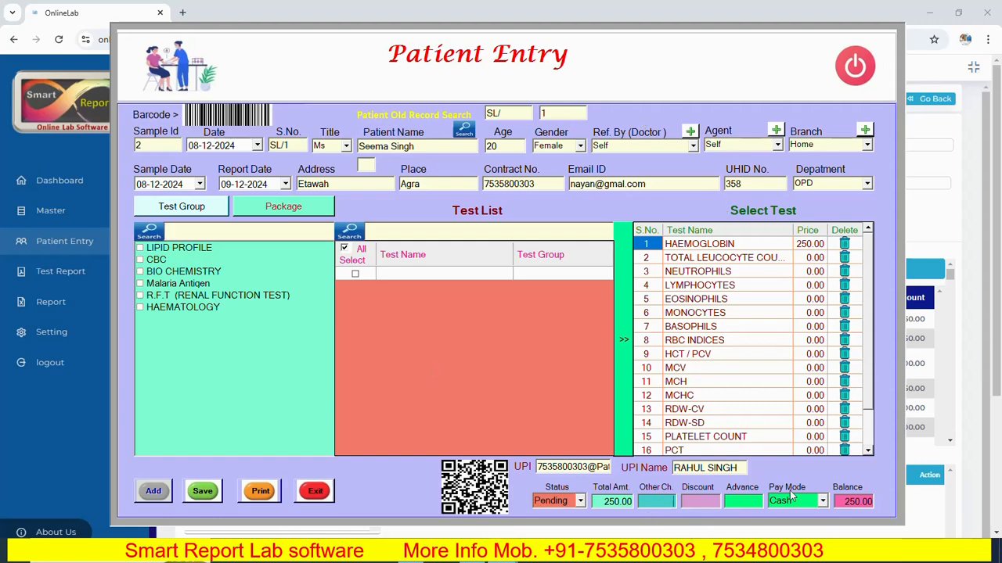
- Enter other charges 100, keep Cash as pay mode, and save the entry with balance 200.00
{"action": "type", "text": "100"}
{"action": "left_click", "coordinate": [727, 503]}
{"action": "left_click", "coordinate": [822, 503]}
{"action": "left_click", "coordinate": [800, 516]}
{"action": "left_click", "coordinate": [823, 504]}
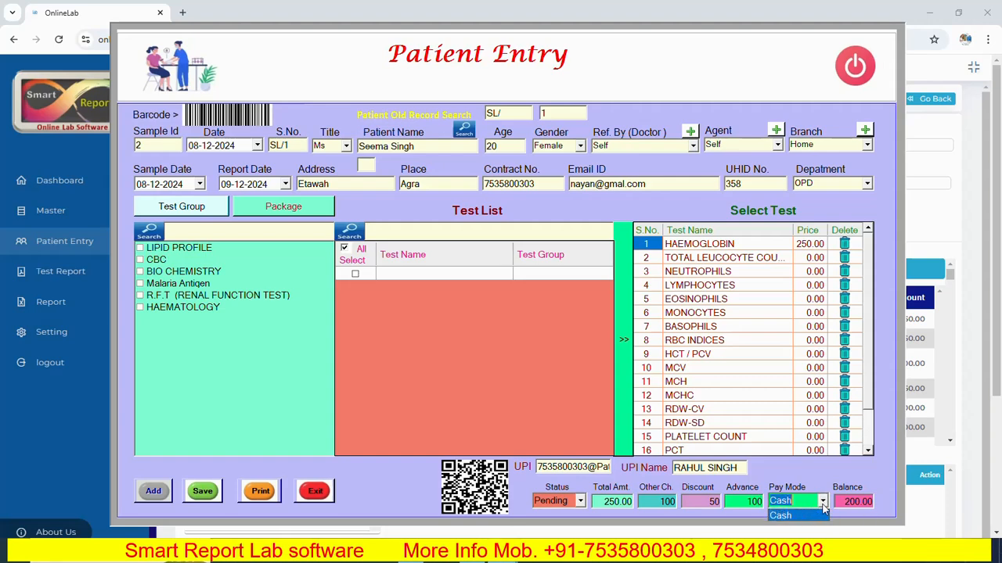
{"action": "left_click", "coordinate": [794, 503]}
{"action": "left_click", "coordinate": [202, 493]}
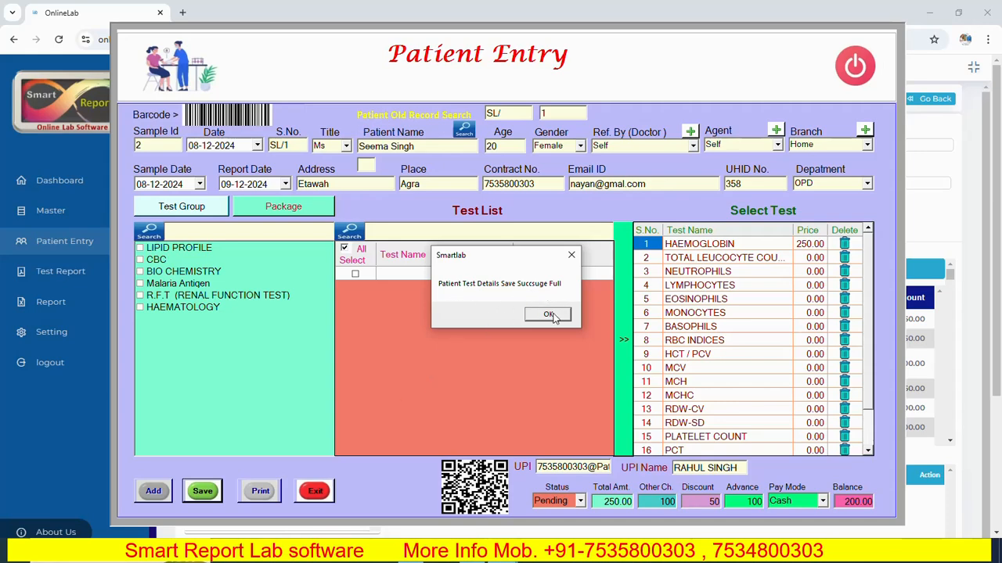
- Acknowledge the save message and print the patient's invoice
{"action": "left_click", "coordinate": [550, 316]}
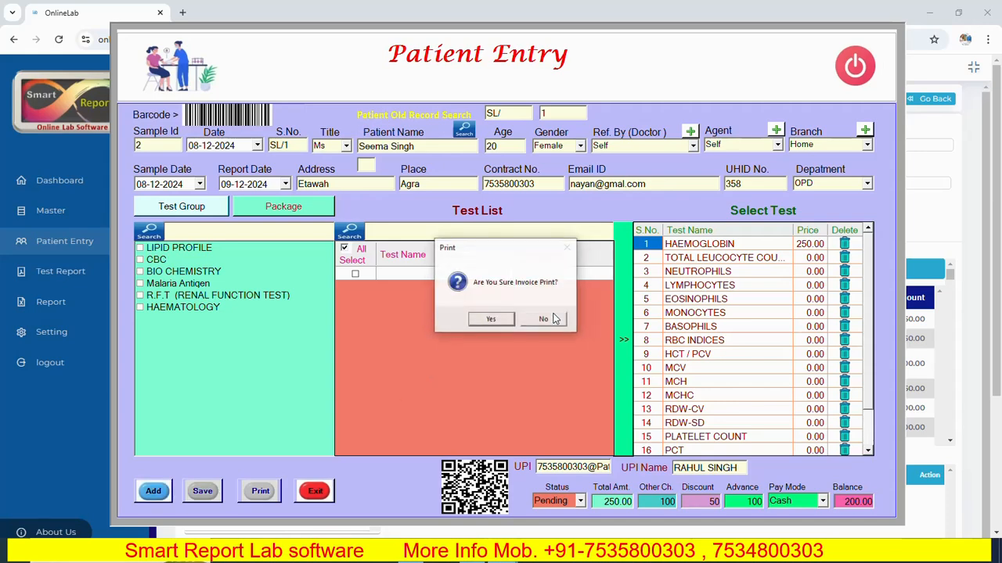
{"action": "left_click", "coordinate": [491, 319]}
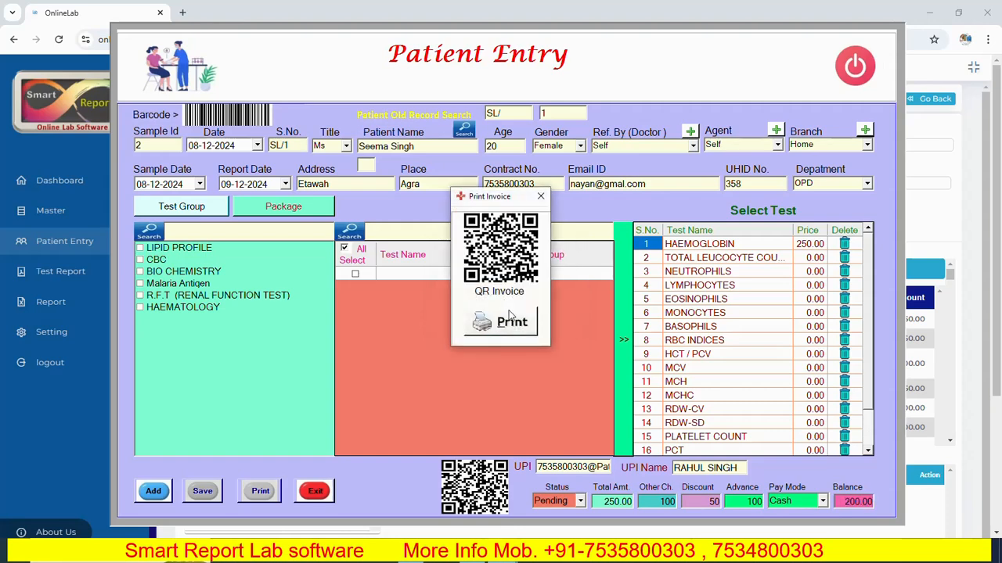
{"action": "left_click", "coordinate": [521, 330]}
{"action": "left_click", "coordinate": [508, 329]}
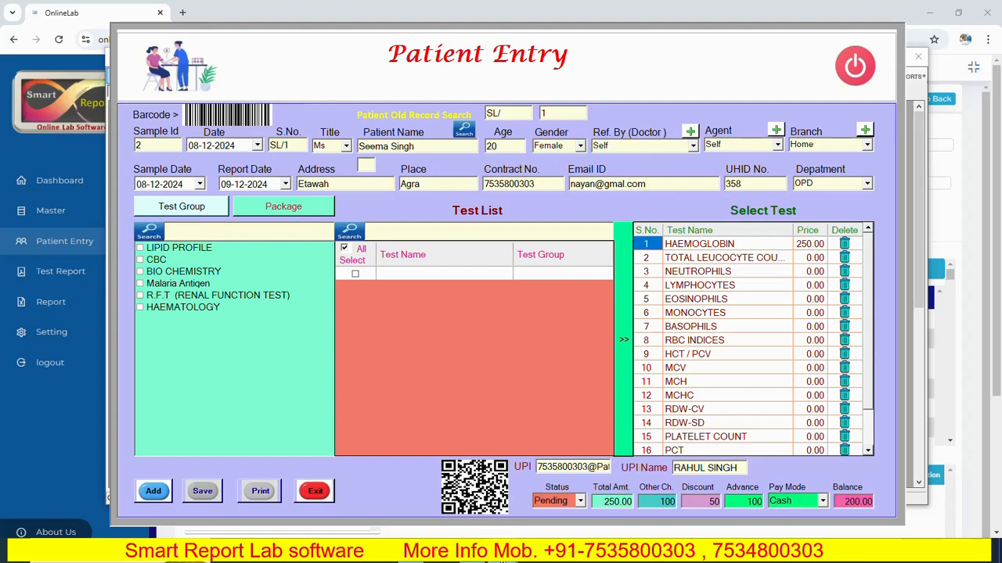
- Review the invoice preview showing balance 200.00, then close it
{"action": "mouse_move", "coordinate": [505, 561]}
{"action": "left_click", "coordinate": [700, 493]}
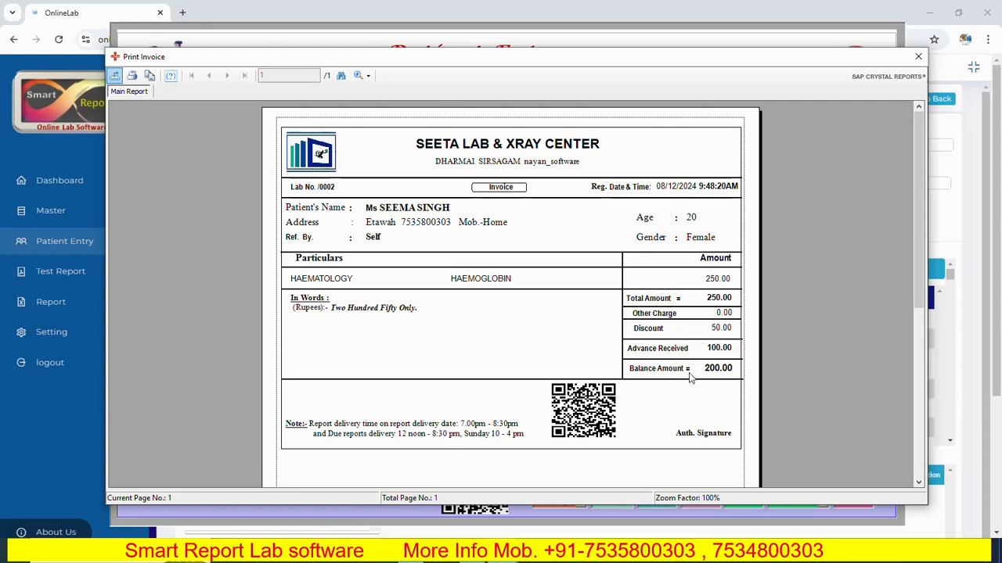
{"action": "left_click", "coordinate": [919, 57]}
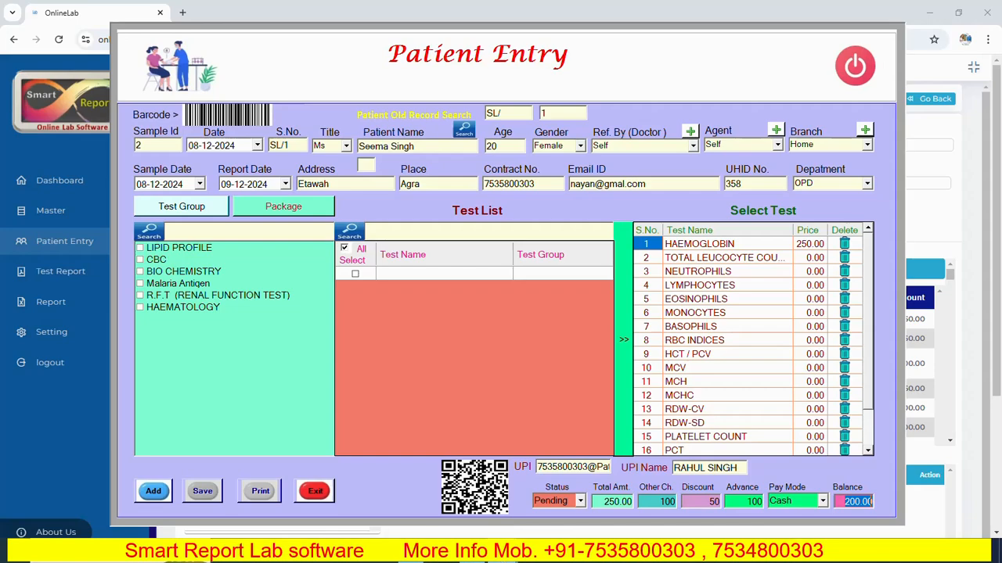
- Exit the desktop Patient Entry window and show the OnlineLab dashboard with 7661 total reports
{"action": "mouse_move", "coordinate": [502, 558]}
{"action": "left_click", "coordinate": [505, 526]}
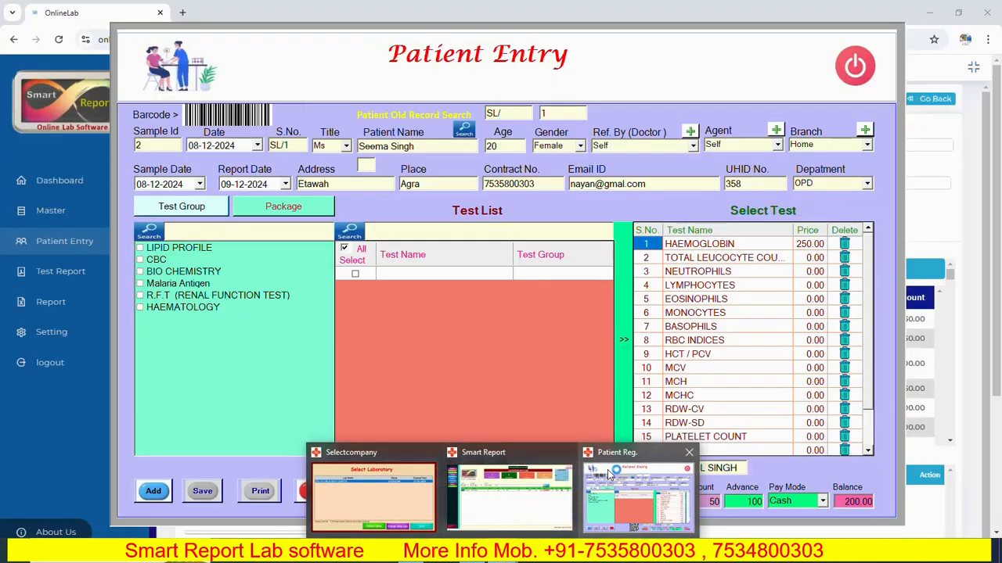
{"action": "left_click", "coordinate": [615, 456]}
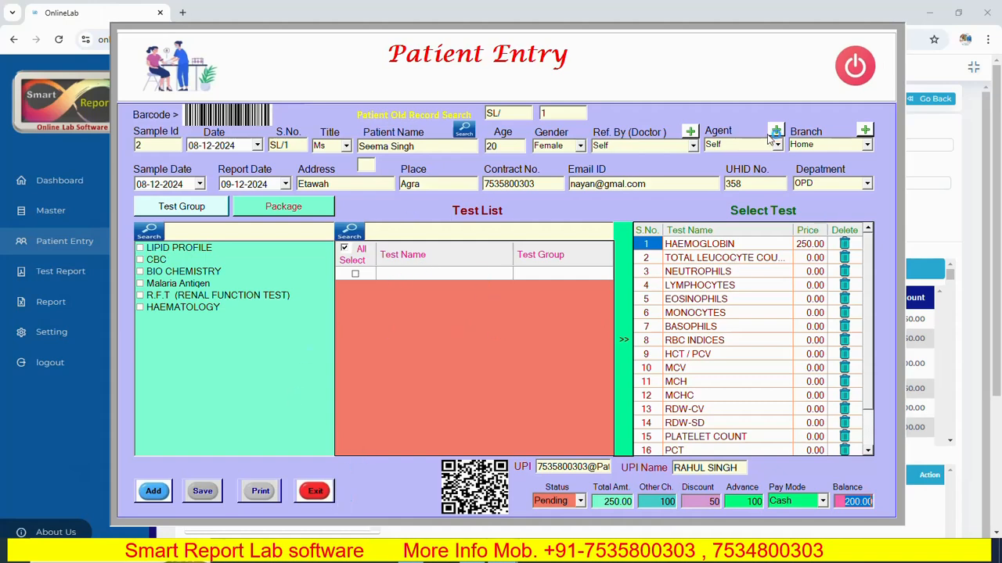
{"action": "left_click", "coordinate": [315, 493]}
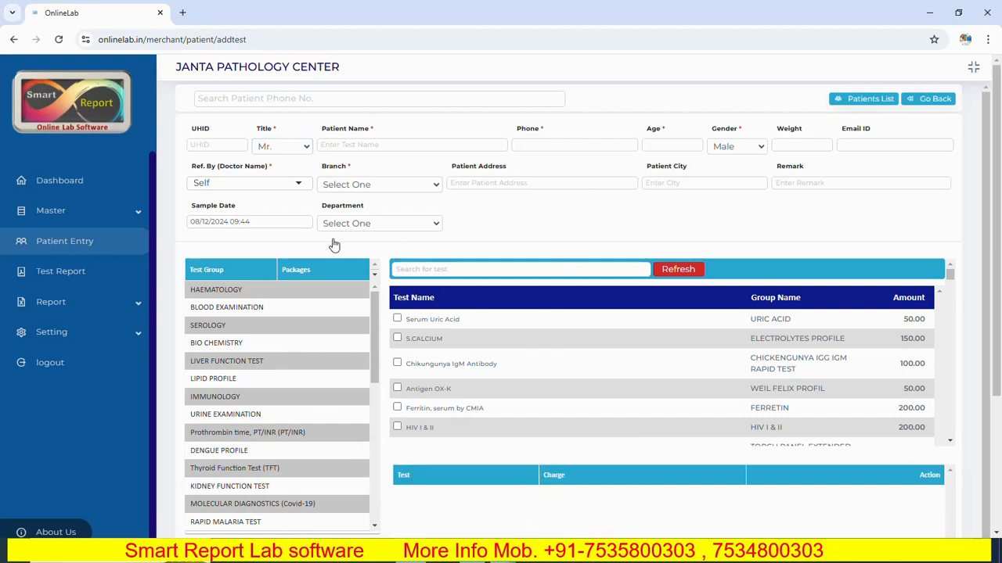
{"action": "left_click", "coordinate": [55, 182]}
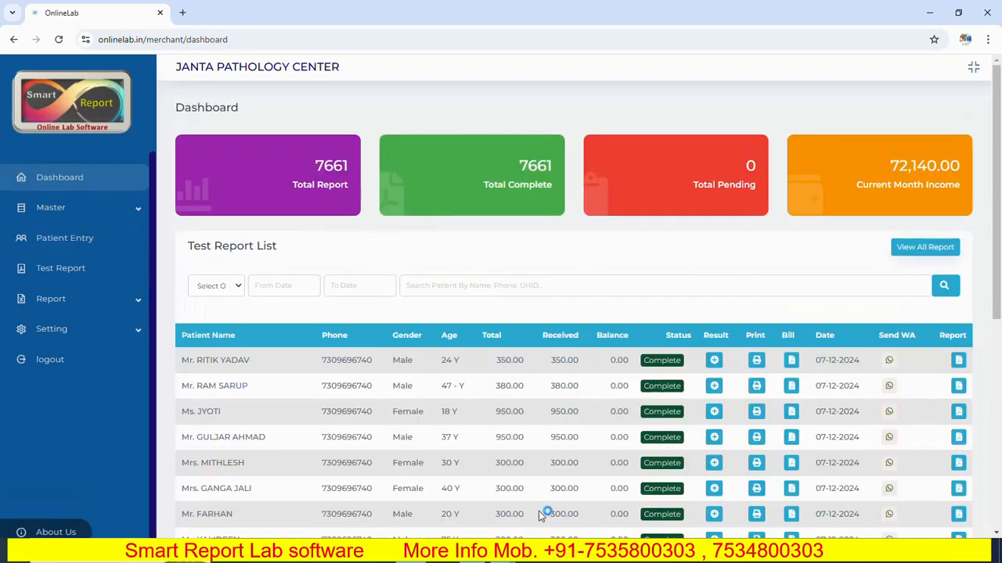
- Check the new patient in the dashboard's pending list, then start a blank patient entry dated 08-12-2024
{"action": "mouse_move", "coordinate": [503, 556]}
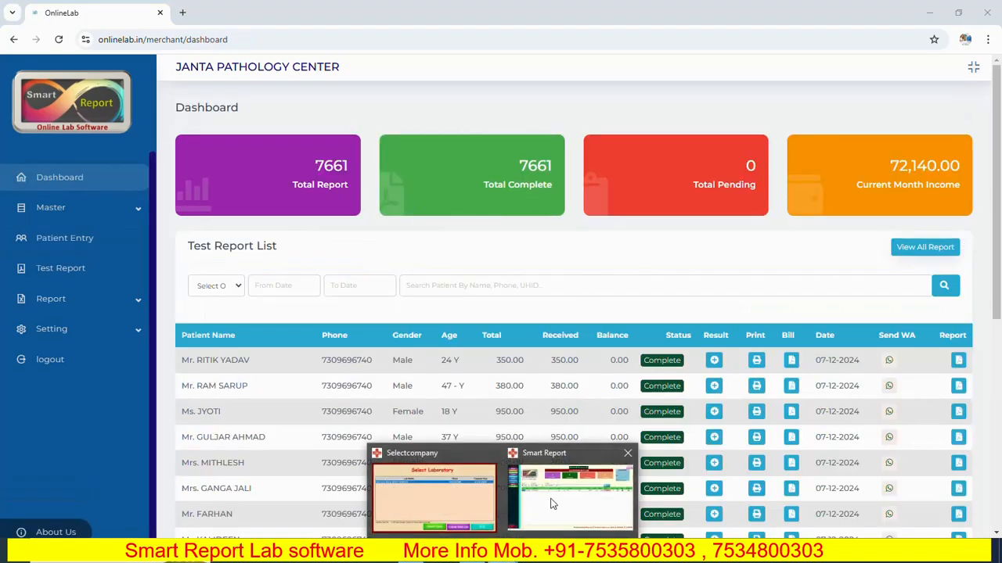
{"action": "left_click", "coordinate": [587, 470]}
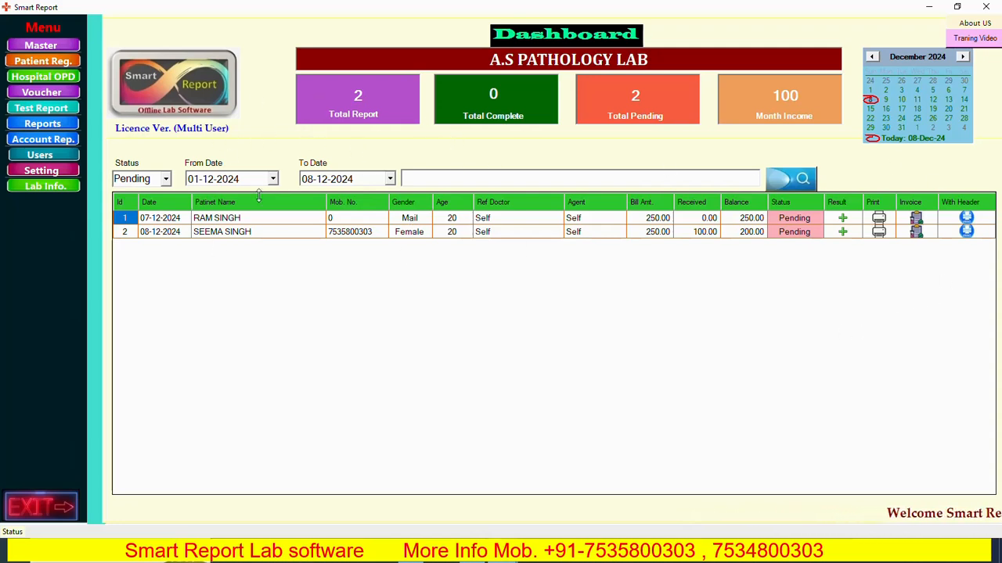
{"action": "left_click", "coordinate": [45, 63]}
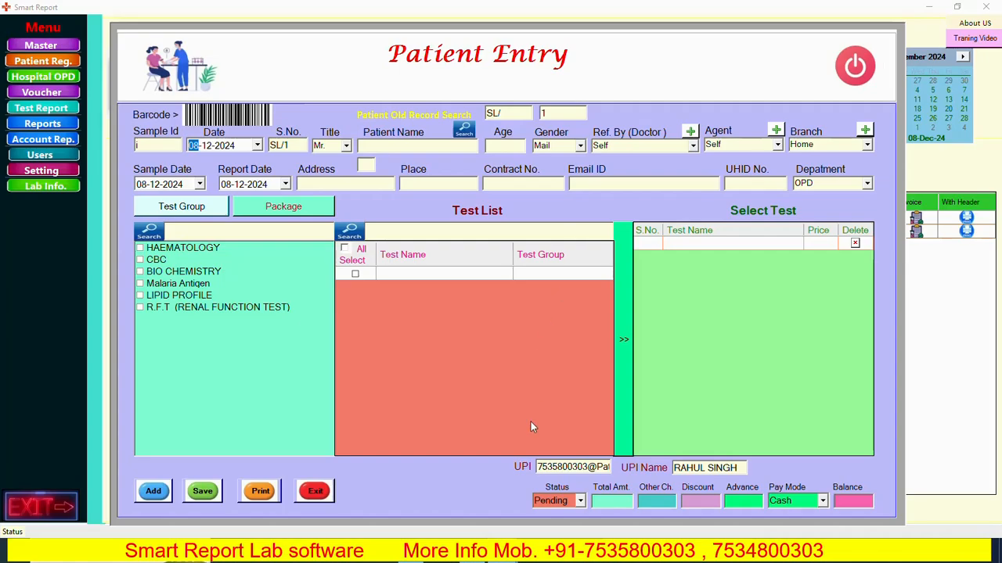
{"action": "left_click", "coordinate": [986, 7]}
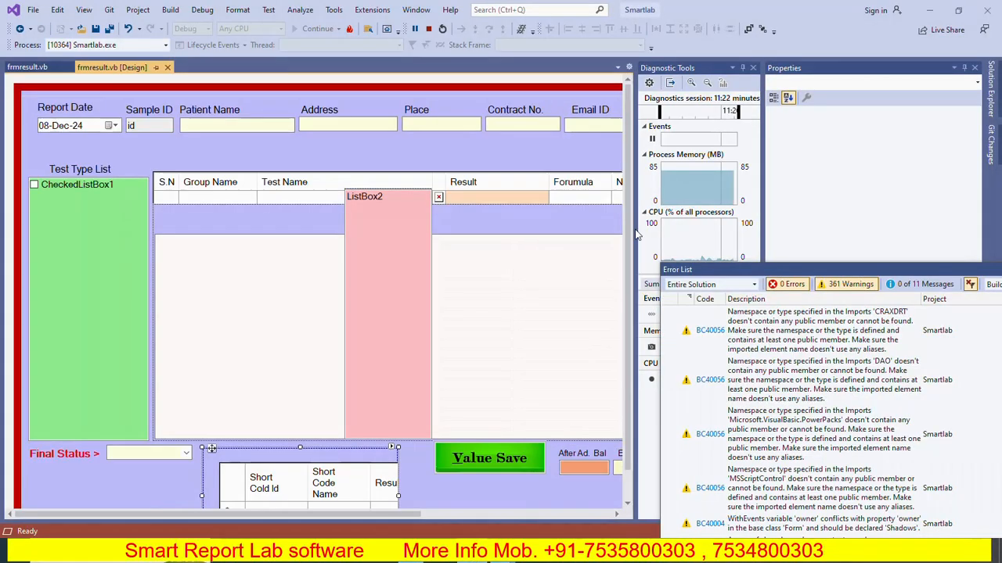
{"action": "left_click", "coordinate": [928, 10]}
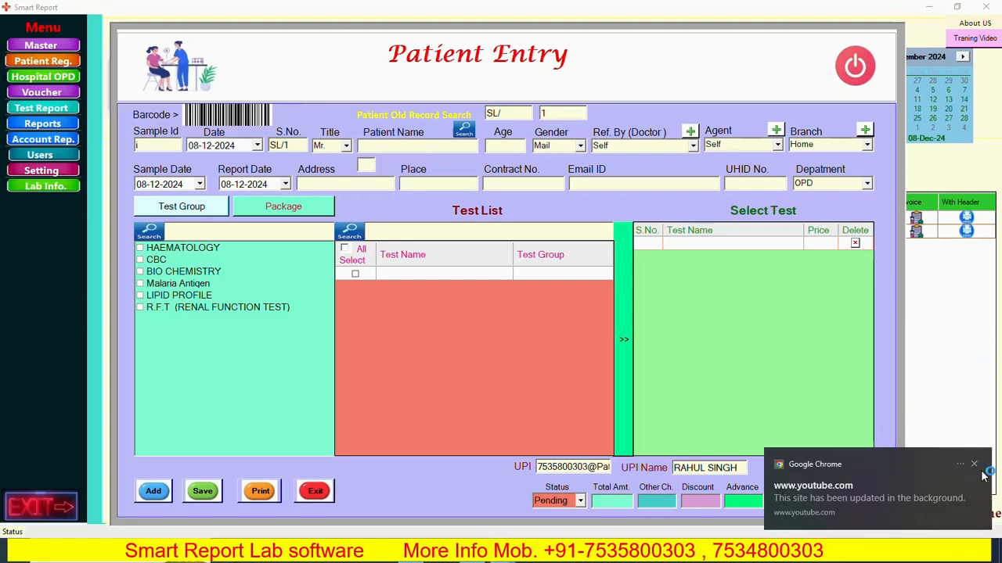
- Trial-add HAEMOGLOBIN (HB) from CBC for sample 3, then close Patient Entry without saving
{"action": "left_click", "coordinate": [975, 465]}
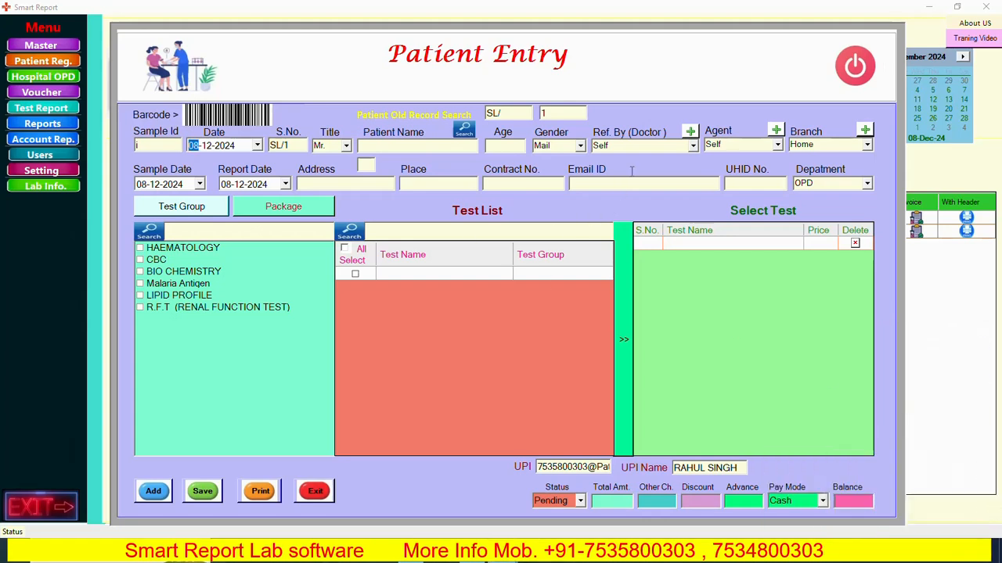
{"action": "left_click", "coordinate": [152, 493]}
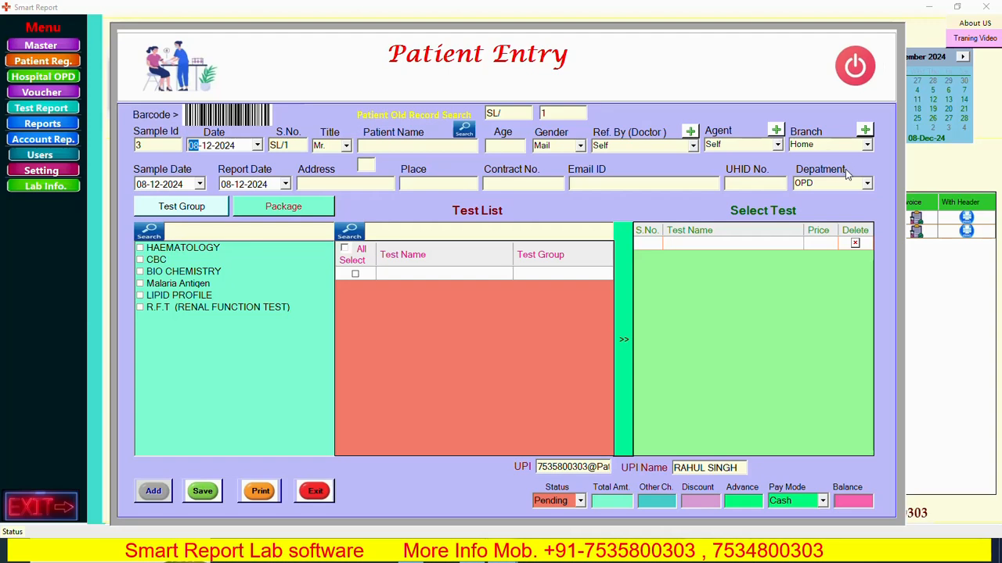
{"action": "left_click", "coordinate": [159, 261]}
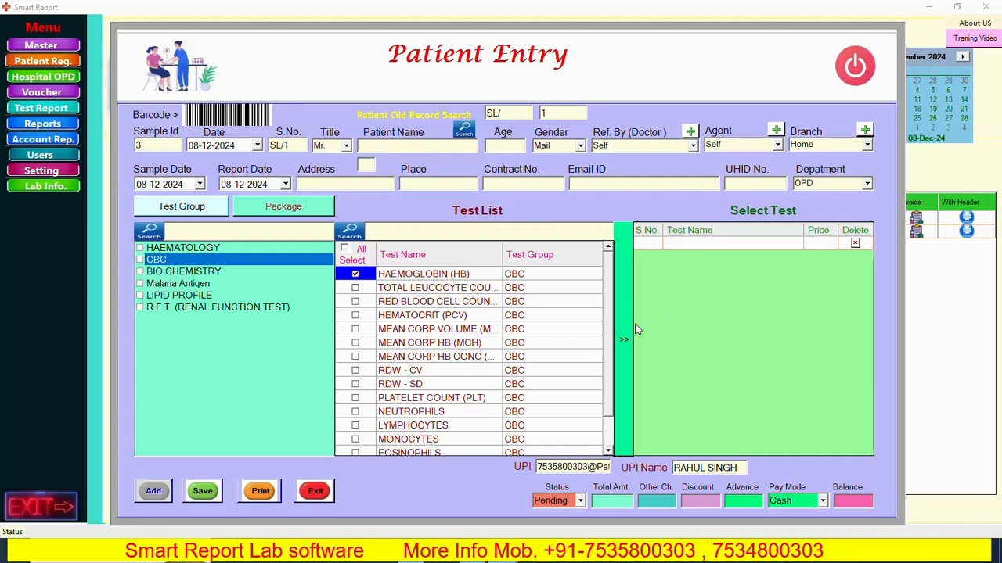
{"action": "left_click", "coordinate": [624, 337]}
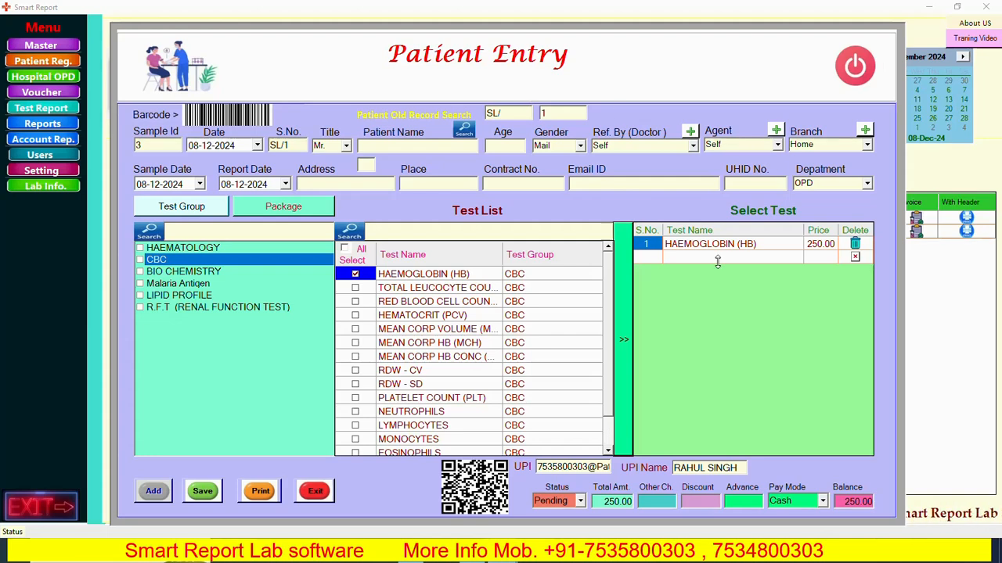
{"action": "left_click", "coordinate": [853, 65]}
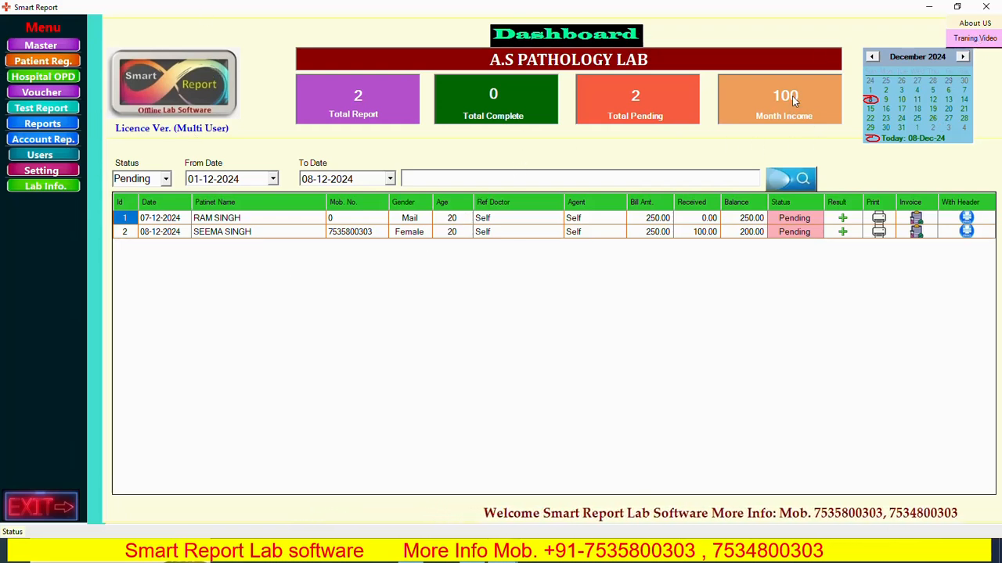
- Choose Watch Vido under Traning Video to list the three tutorials
{"action": "left_click", "coordinate": [975, 39]}
{"action": "left_click", "coordinate": [975, 39]}
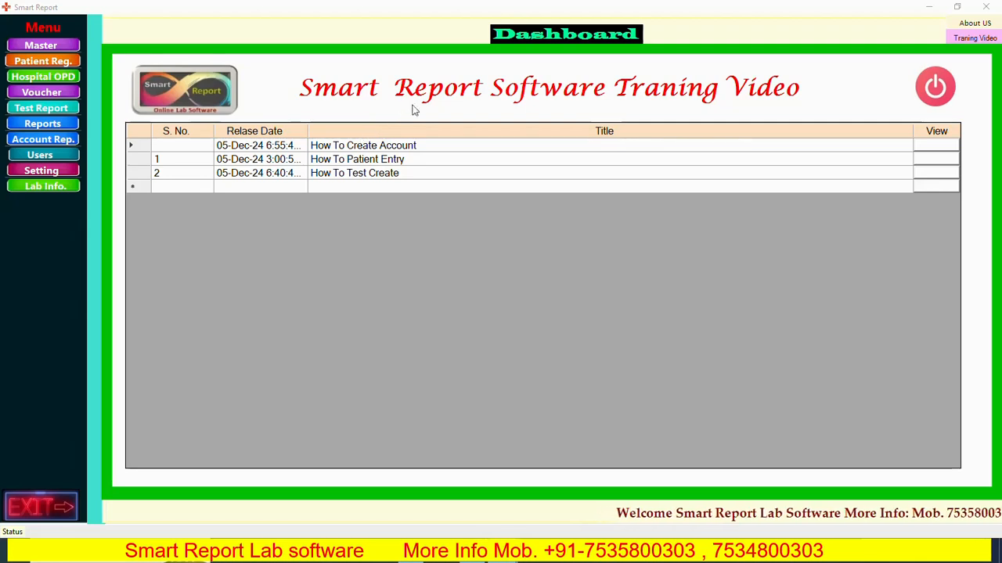
- Close the Training Video page, returning to the dashboard with 2 pending reports
{"action": "left_click", "coordinate": [939, 87]}
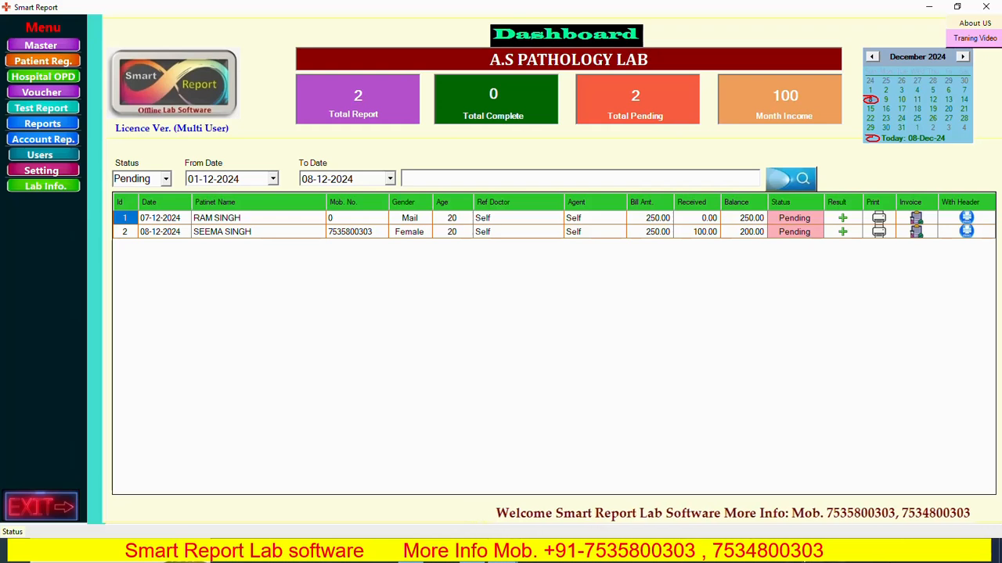
{"action": "mouse_move", "coordinate": [863, 480]}
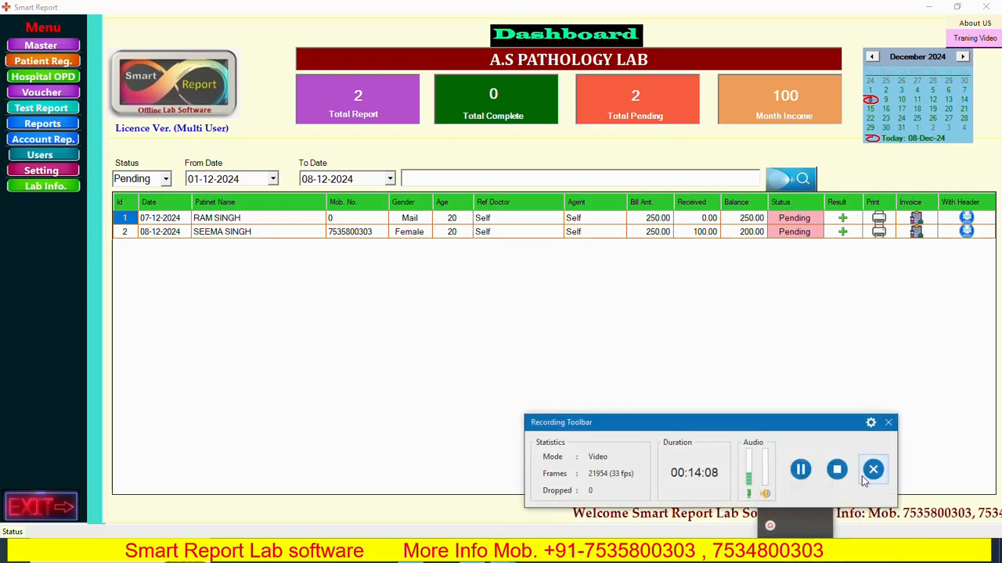